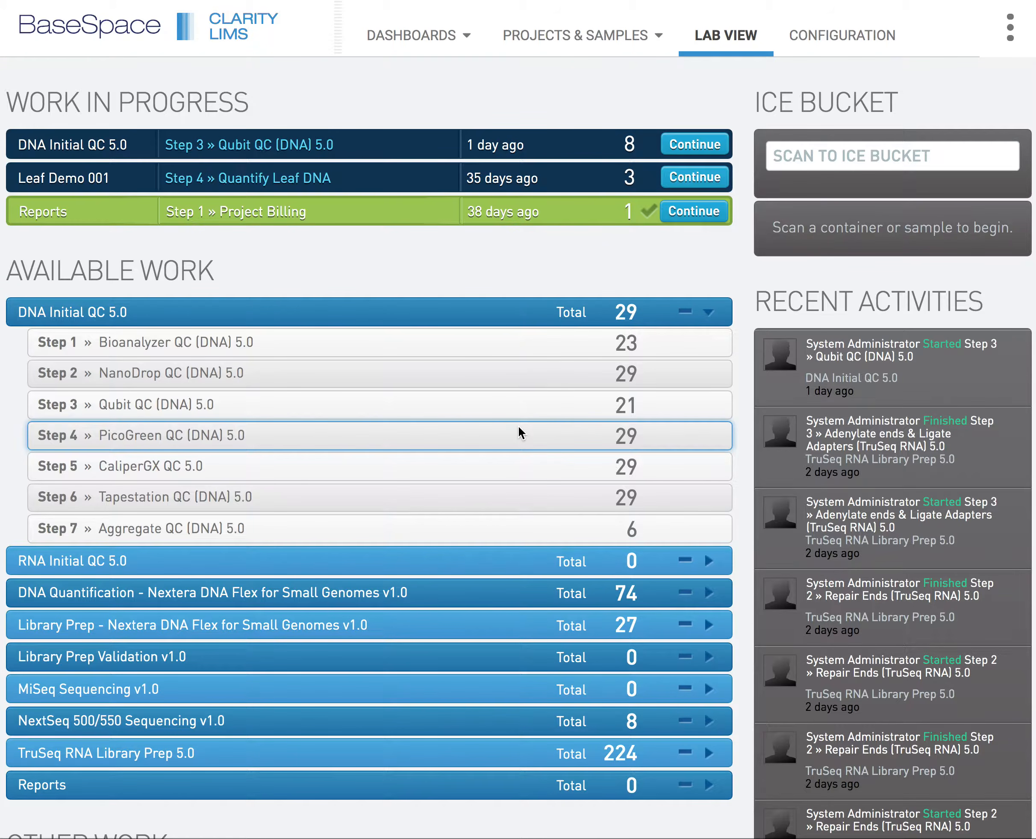
# Add the first ten Internal Training 001 samples from the Qubit QC (DNA) 5.0 queue to the ice bucket and begin work on them.
pyautogui.click(615, 409)
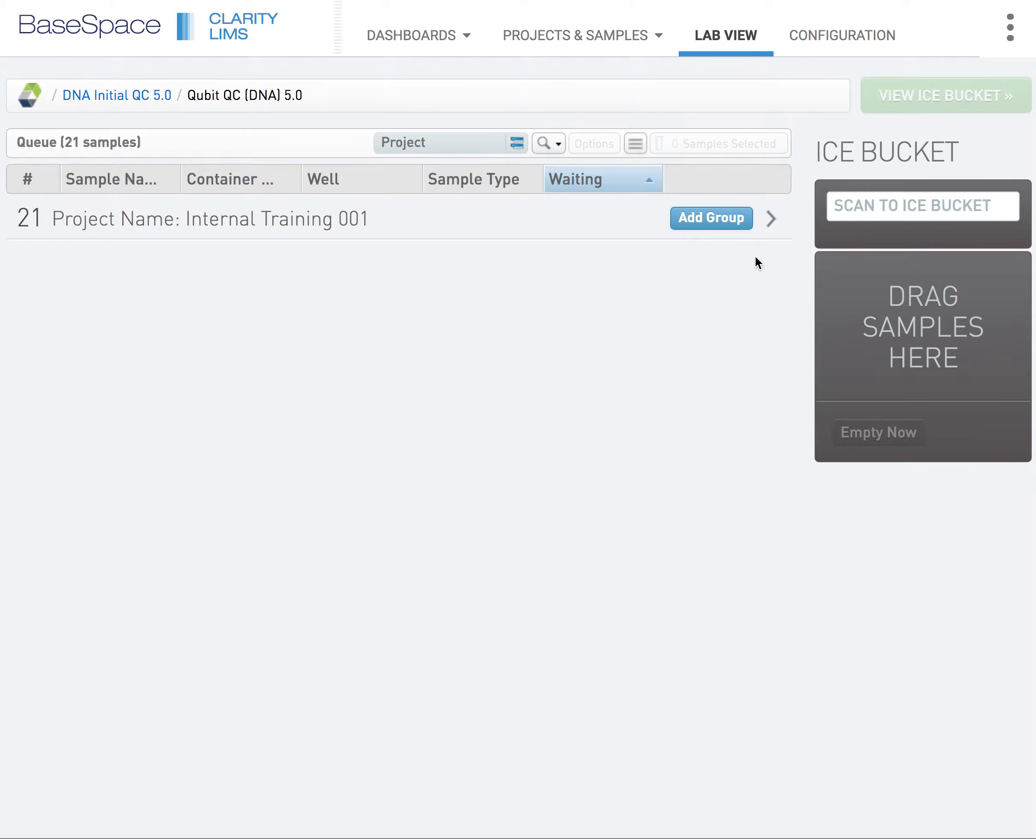
pyautogui.click(771, 218)
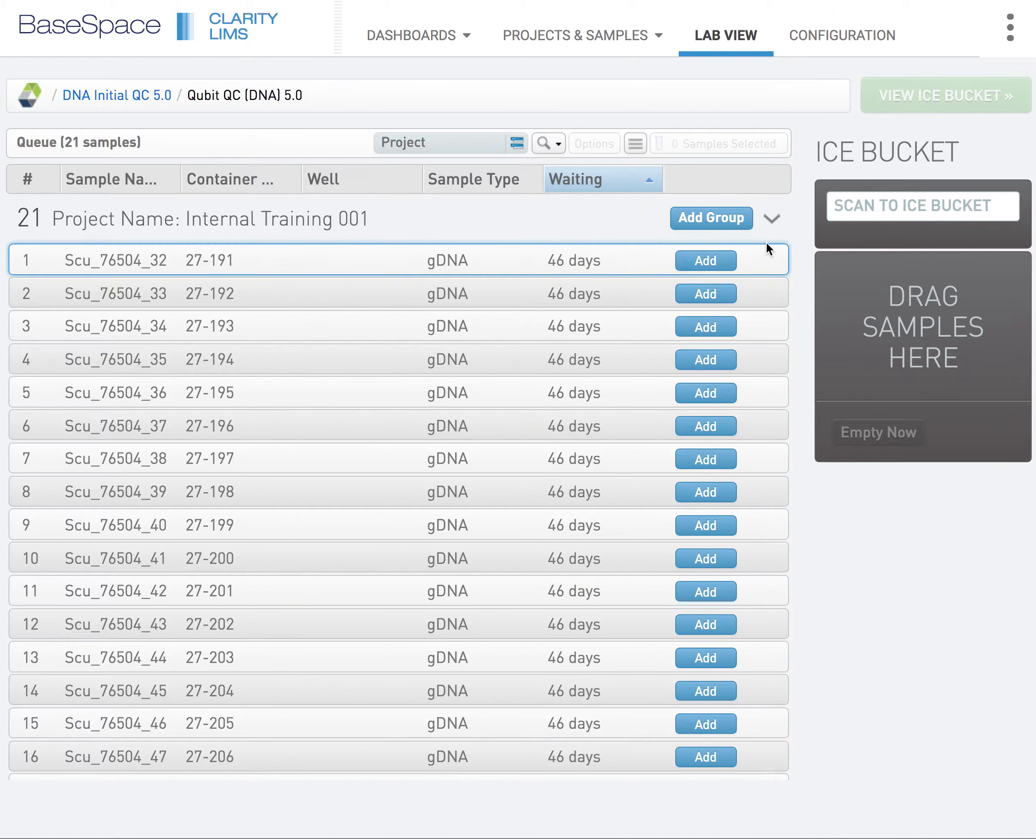
pyautogui.click(629, 258)
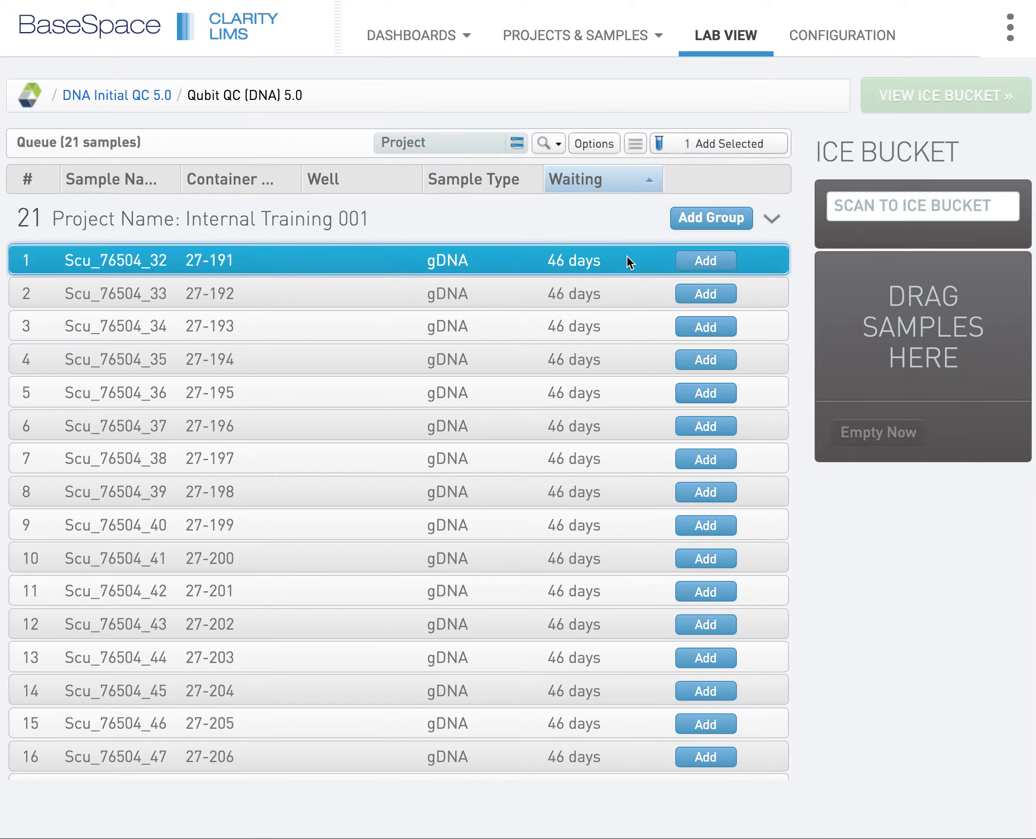
pyautogui.keyDown('shift'); pyautogui.click(597, 567); pyautogui.keyUp('shift')
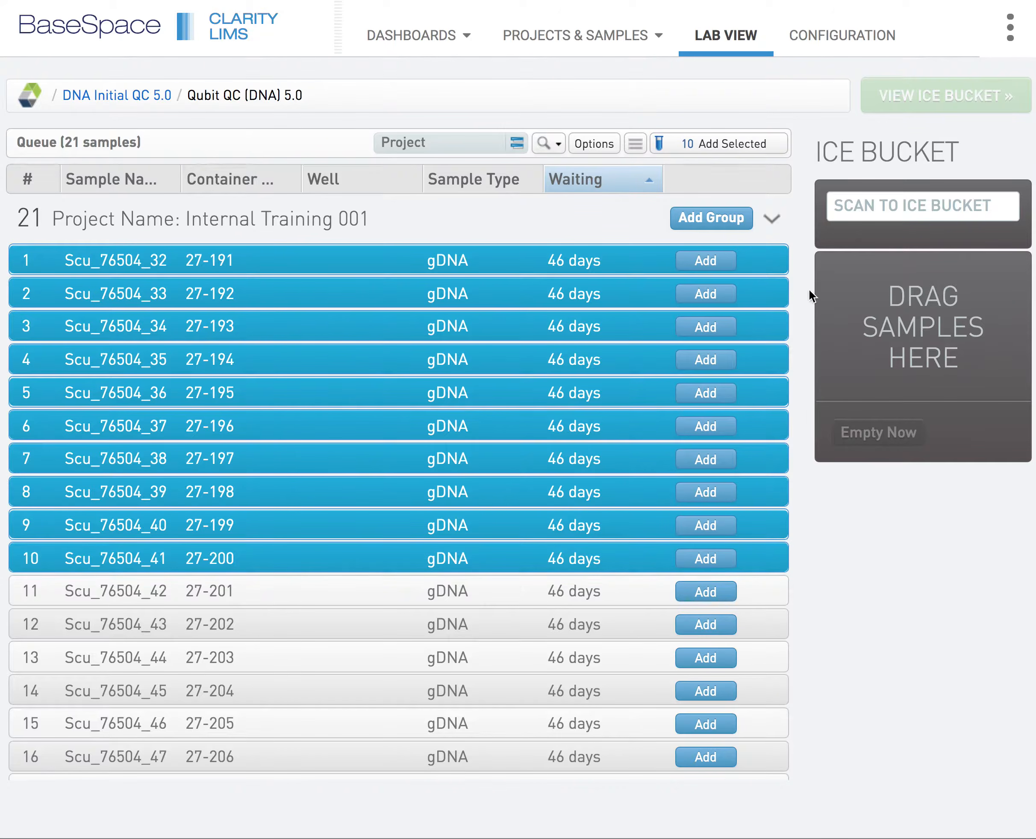
pyautogui.moveTo(771, 260); pyautogui.dragTo(920, 307)
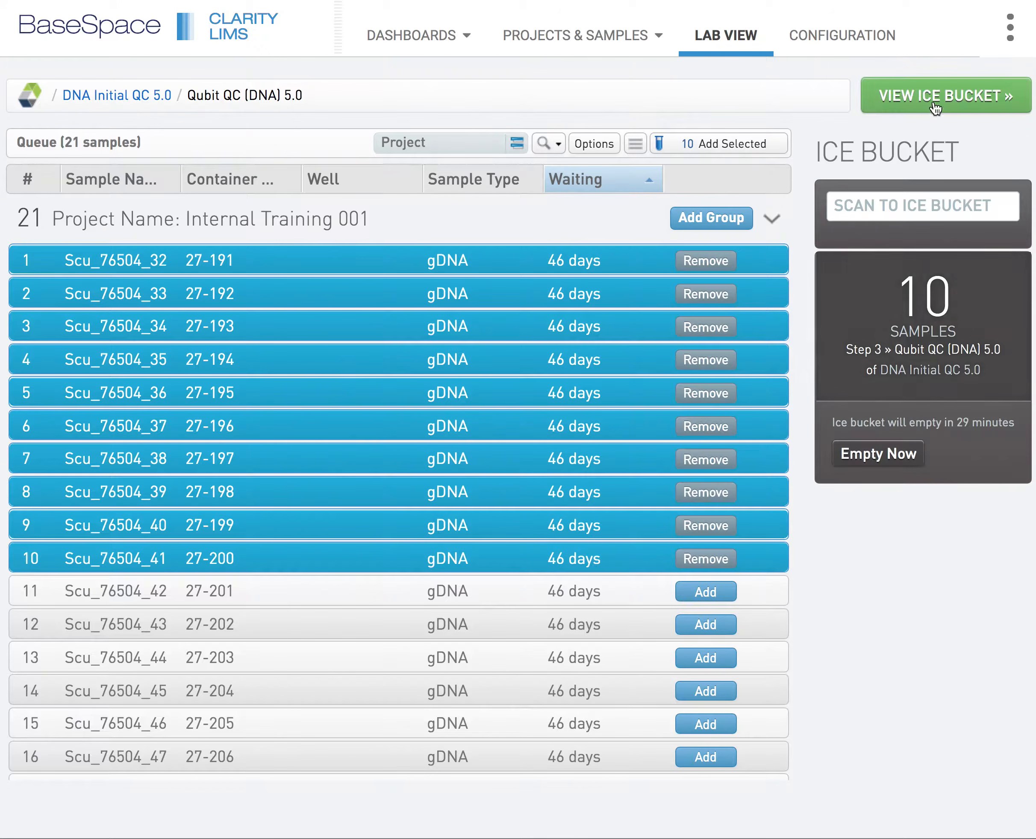
pyautogui.click(932, 111)
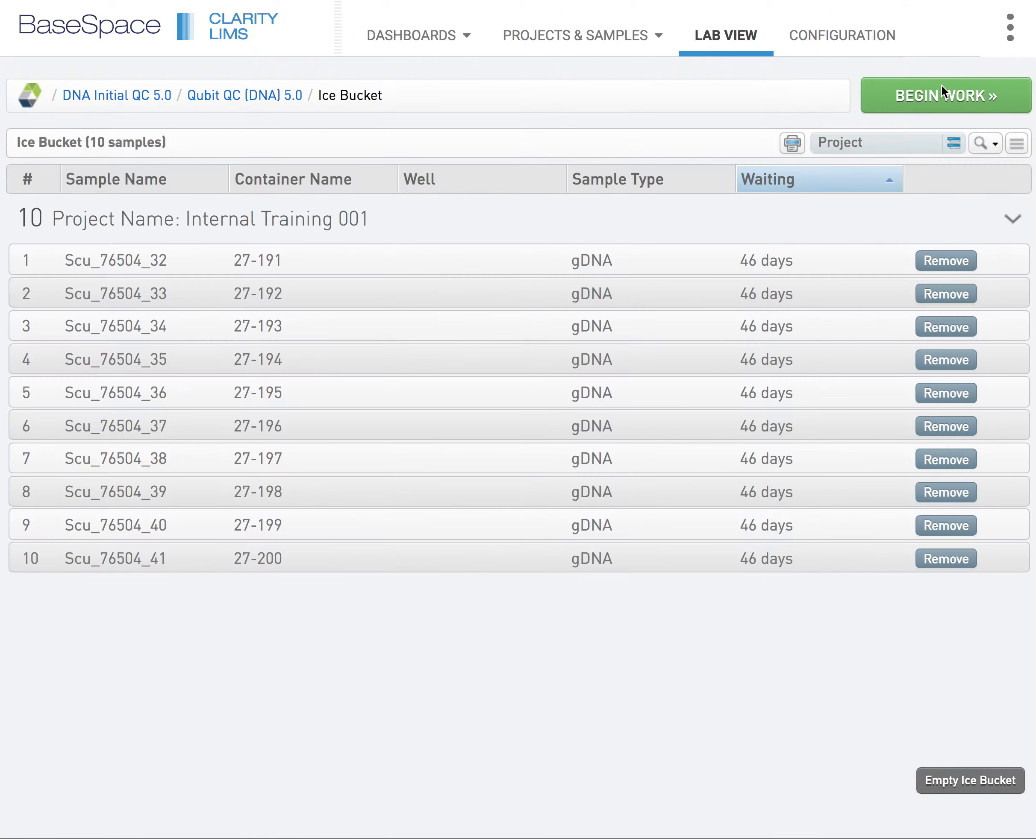
pyautogui.click(942, 86)
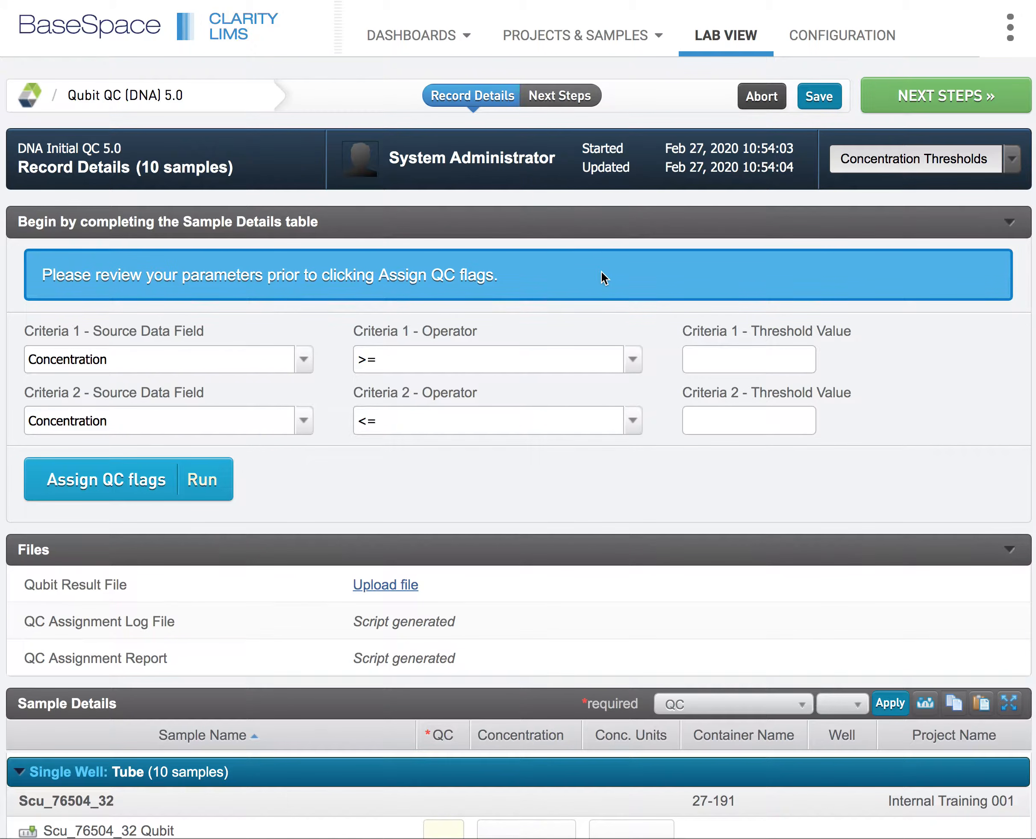
# Enter Qubit concentrations of 10.2 for Scu_76504_32 and 12.4 for Scu_76504_33 in the Sample Details table.
pyautogui.scroll(-3, 601, 271)
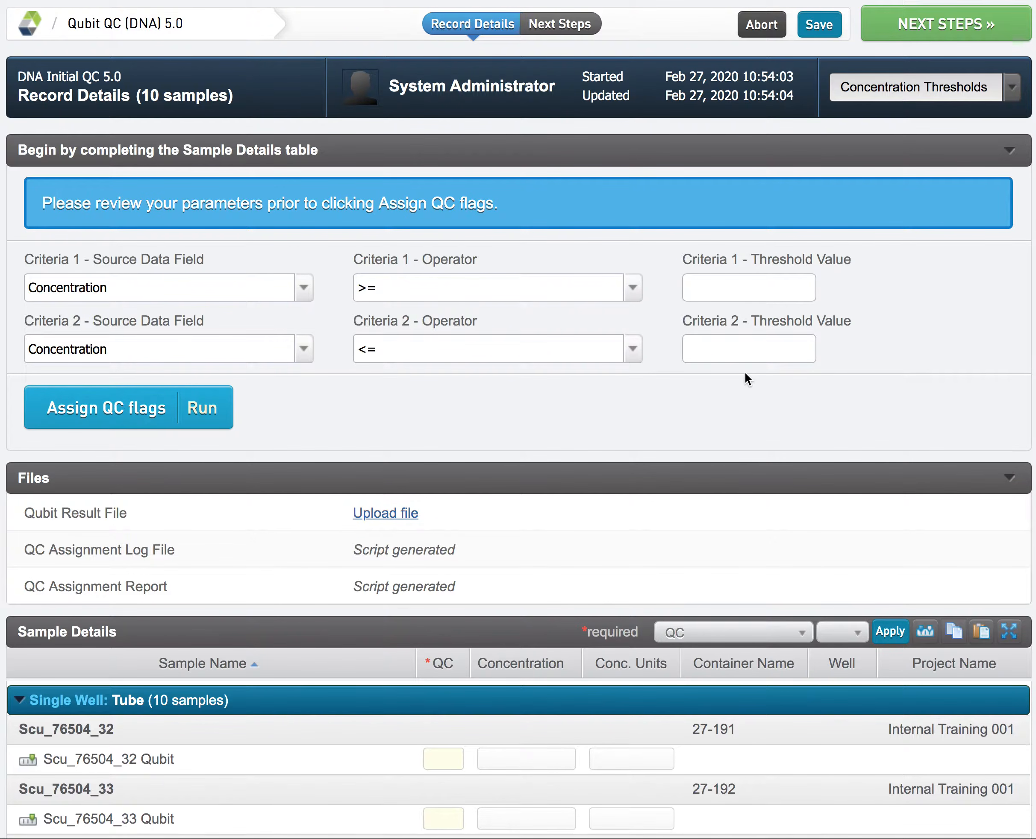
pyautogui.scroll(-15, 746, 378)
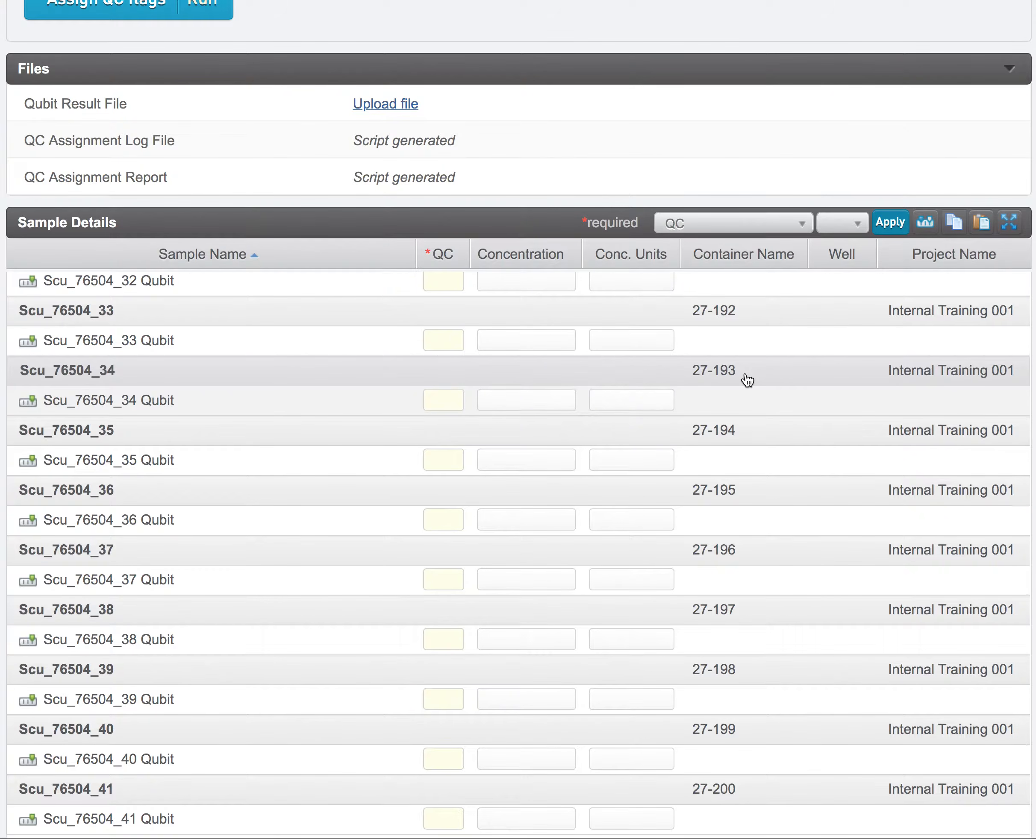
pyautogui.scroll(3, 747, 380)
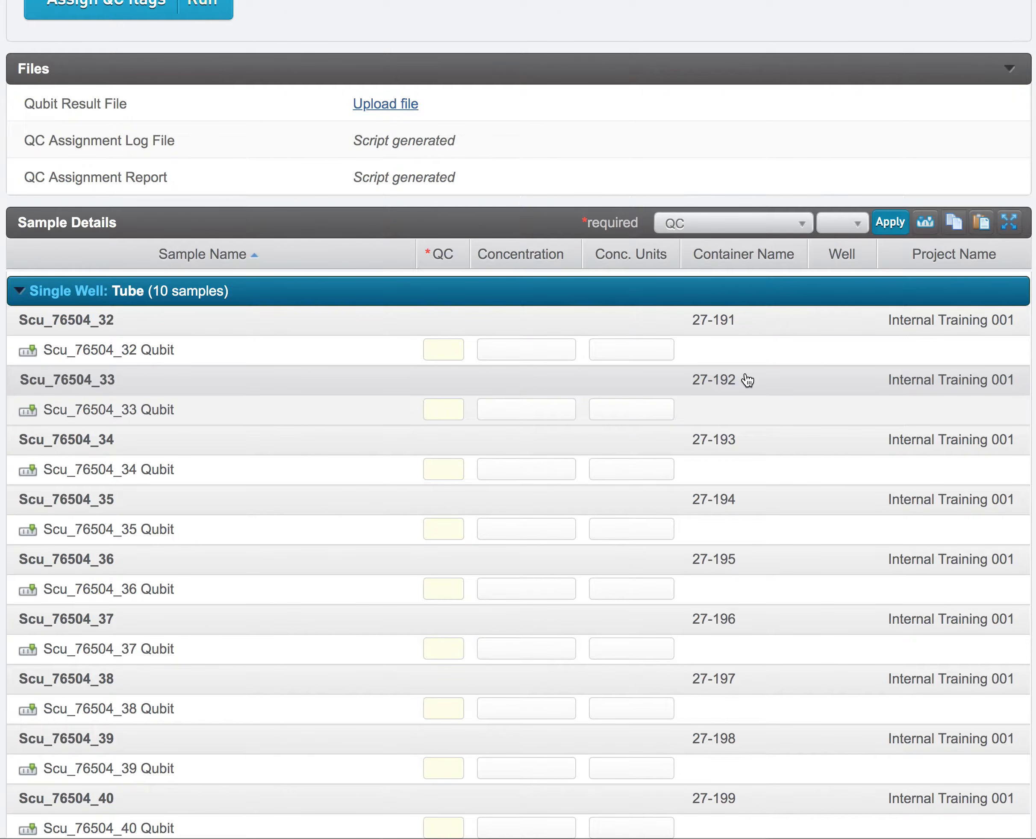
pyautogui.click(515, 348)
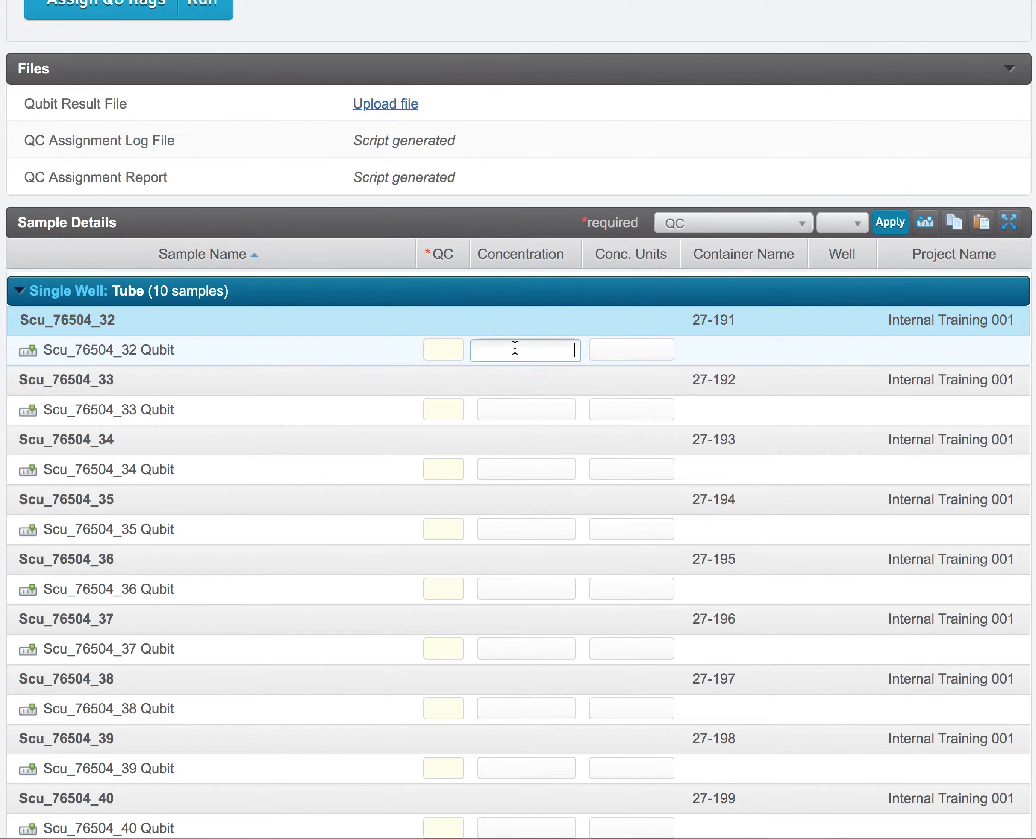
pyautogui.write('10.2')
pyautogui.press('Return')
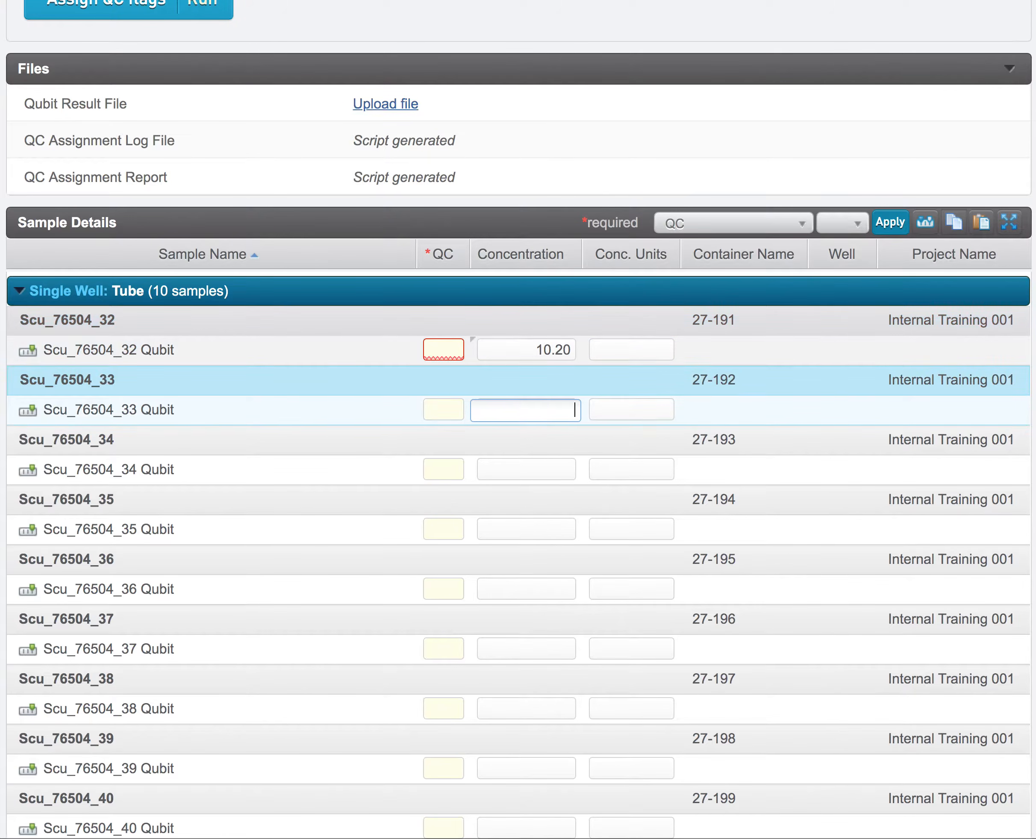
pyautogui.write('12')
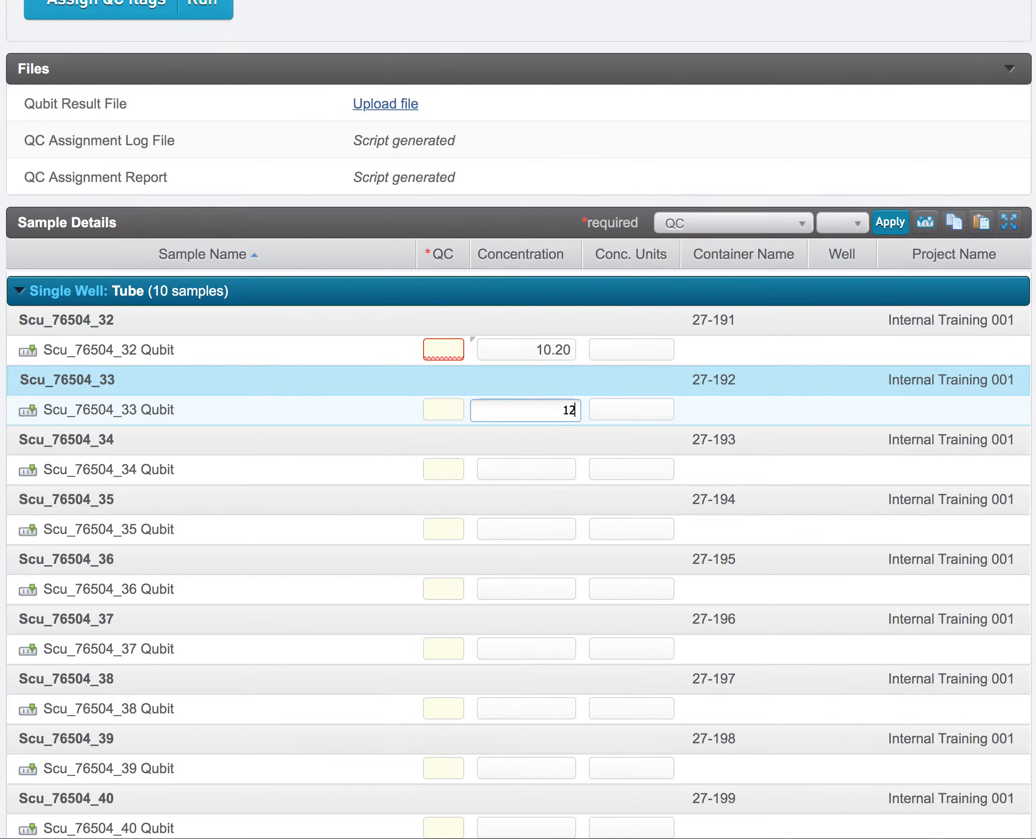
pyautogui.write('.4')
pyautogui.press('Return')
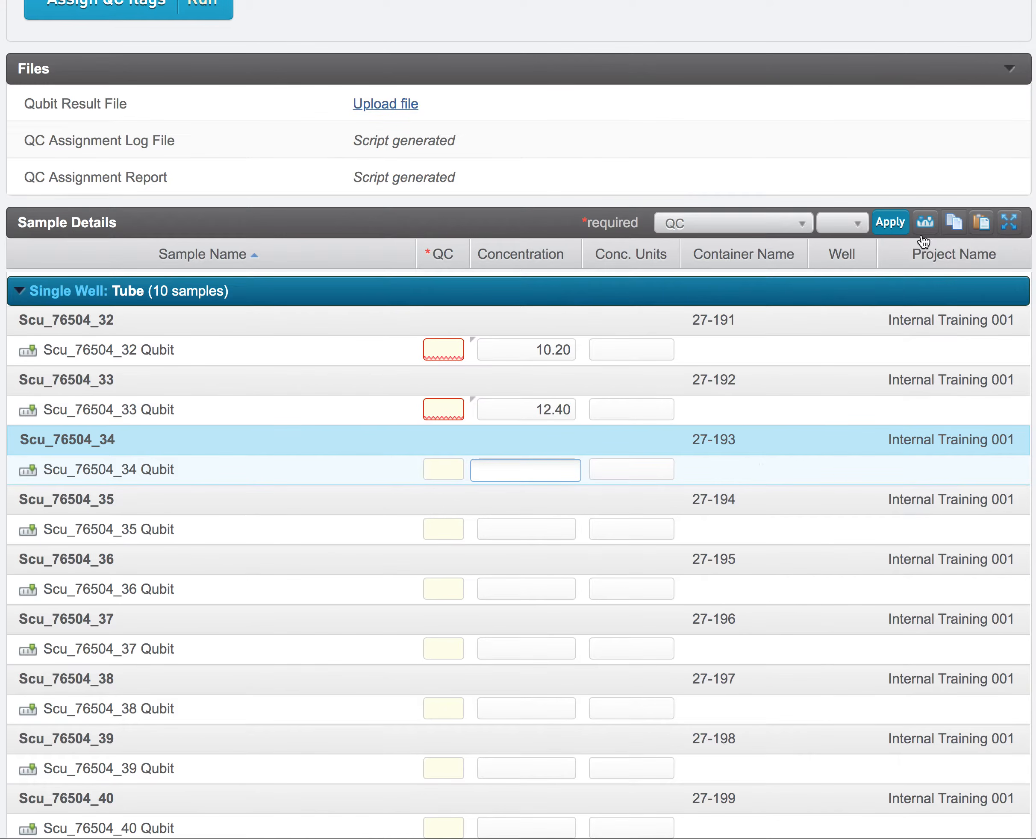
# Copy the Sample Details table and paste it into the blank Excel workbook starting at cell A1.
pyautogui.click(954, 223)
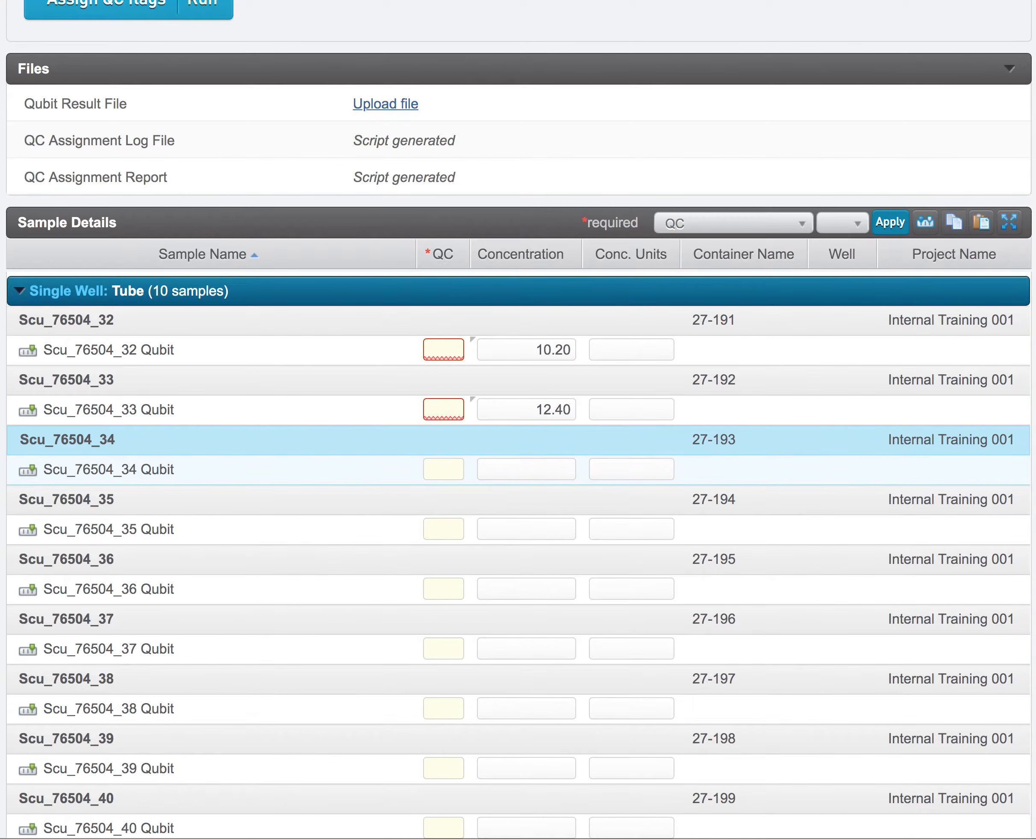
pyautogui.moveTo(431, 0); pyautogui.dragTo(582, 97)
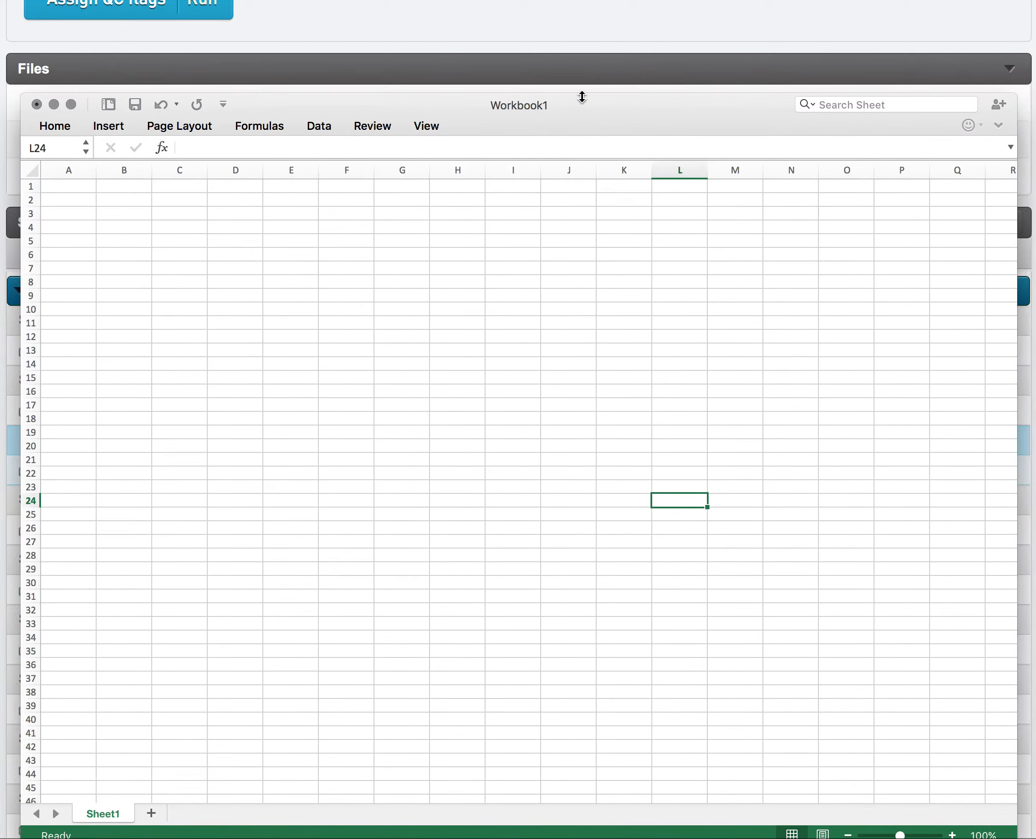
pyautogui.click(72, 184)
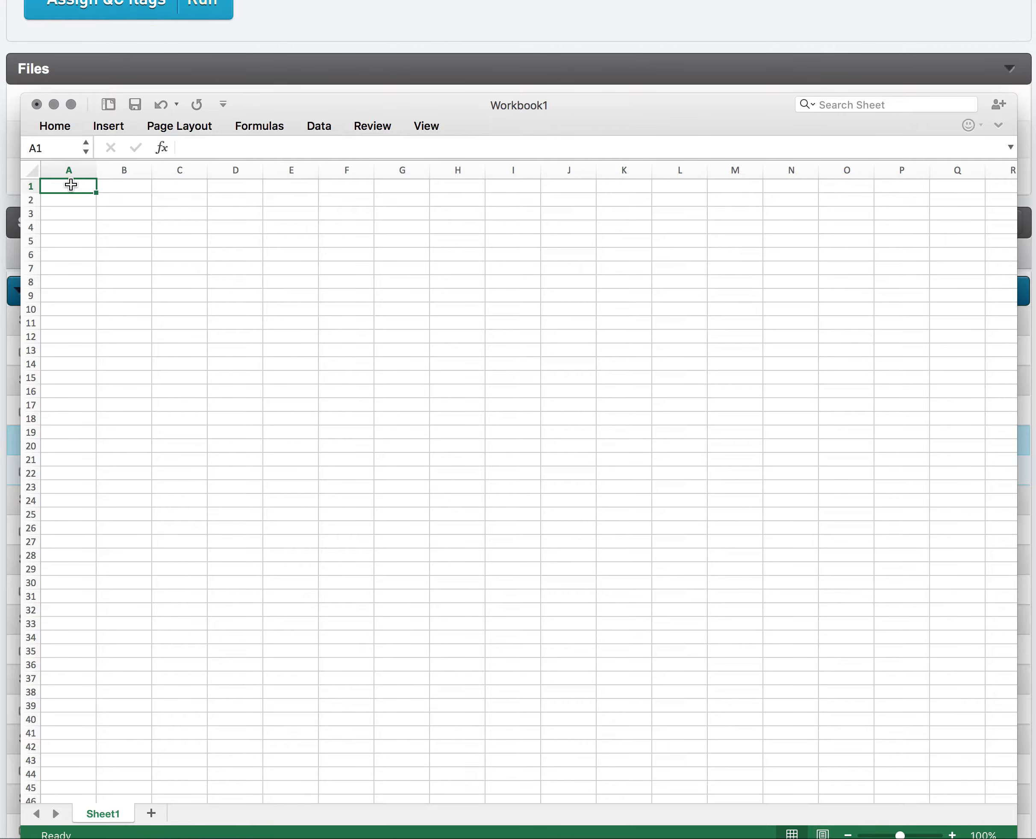
pyautogui.press('super+v')
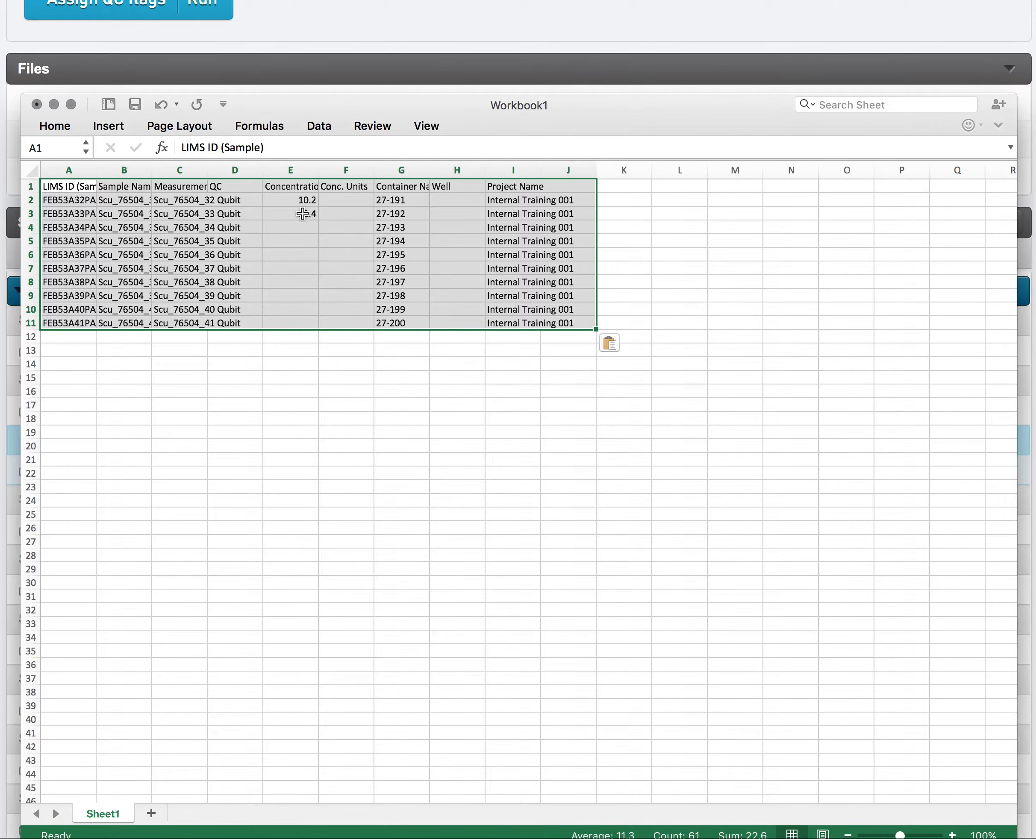
# Enter the formula =RANDBETWEEN(5,25) in cell E4 as the concentration for Scu_76504_34.
pyautogui.click(299, 228)
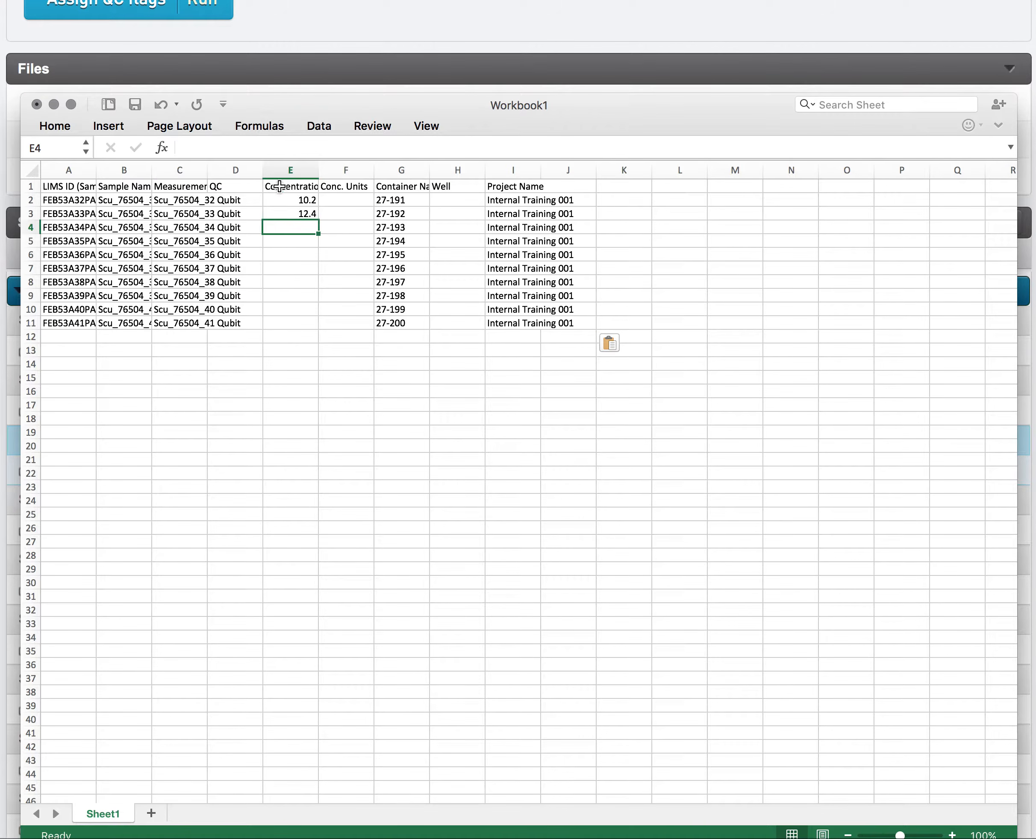
pyautogui.click(194, 145)
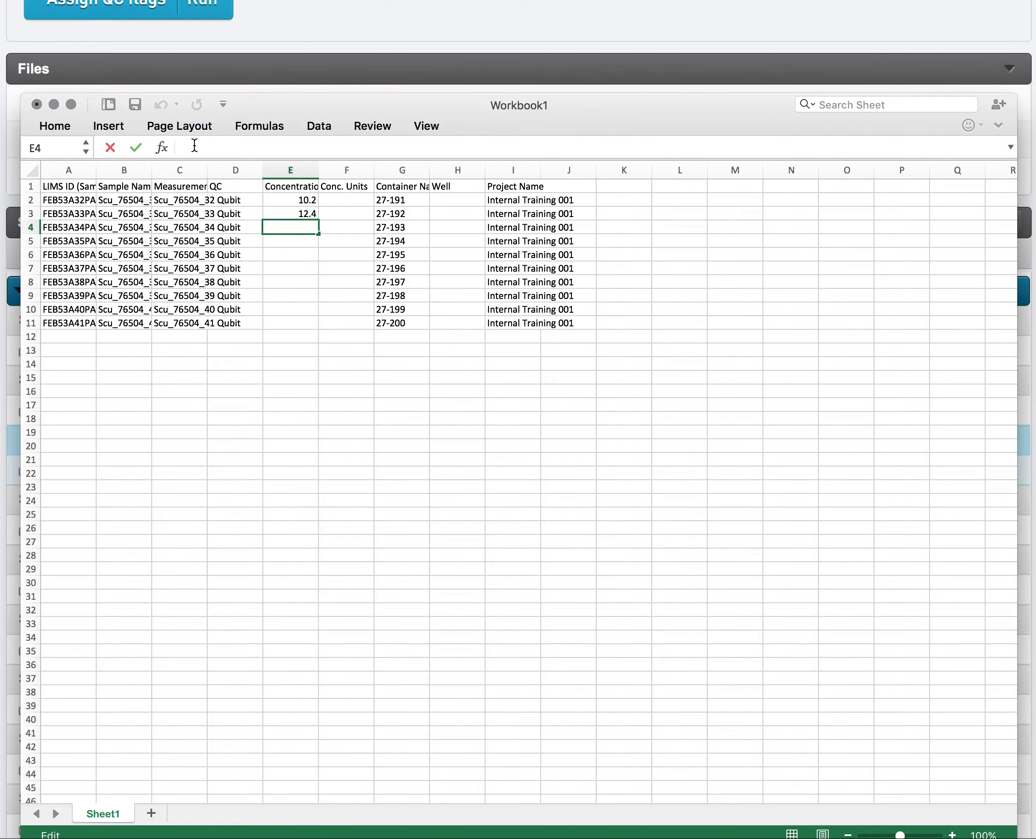
pyautogui.write('=ran')
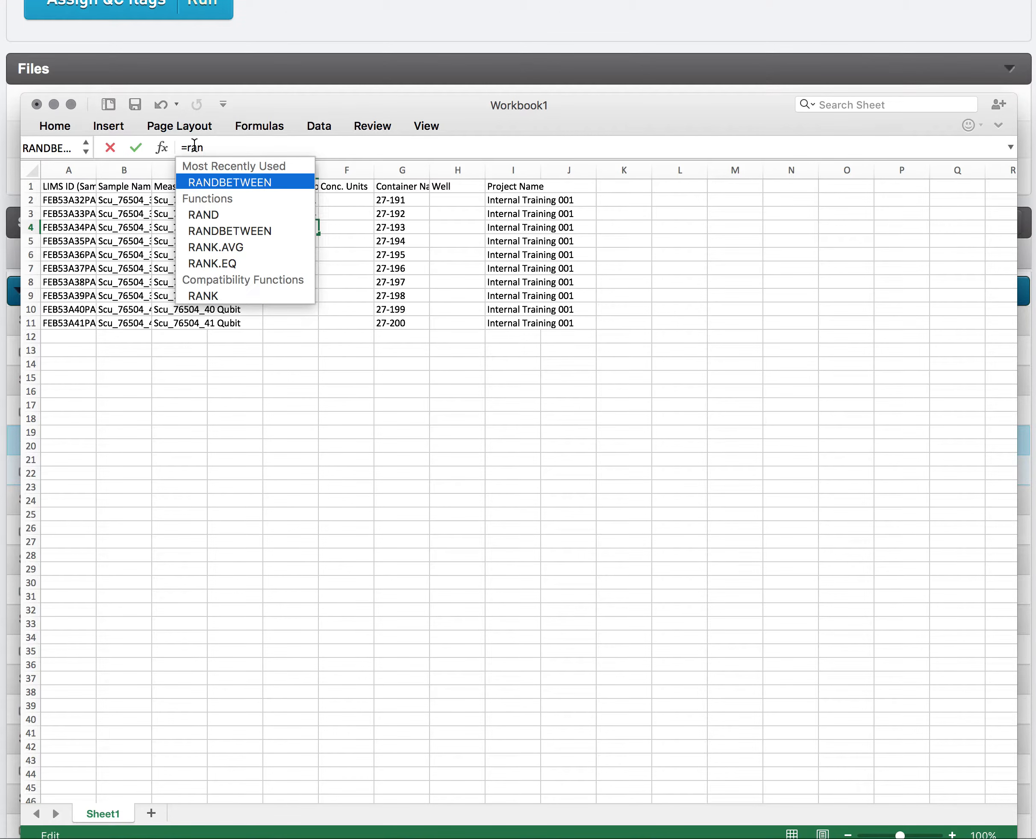
pyautogui.click(230, 183)
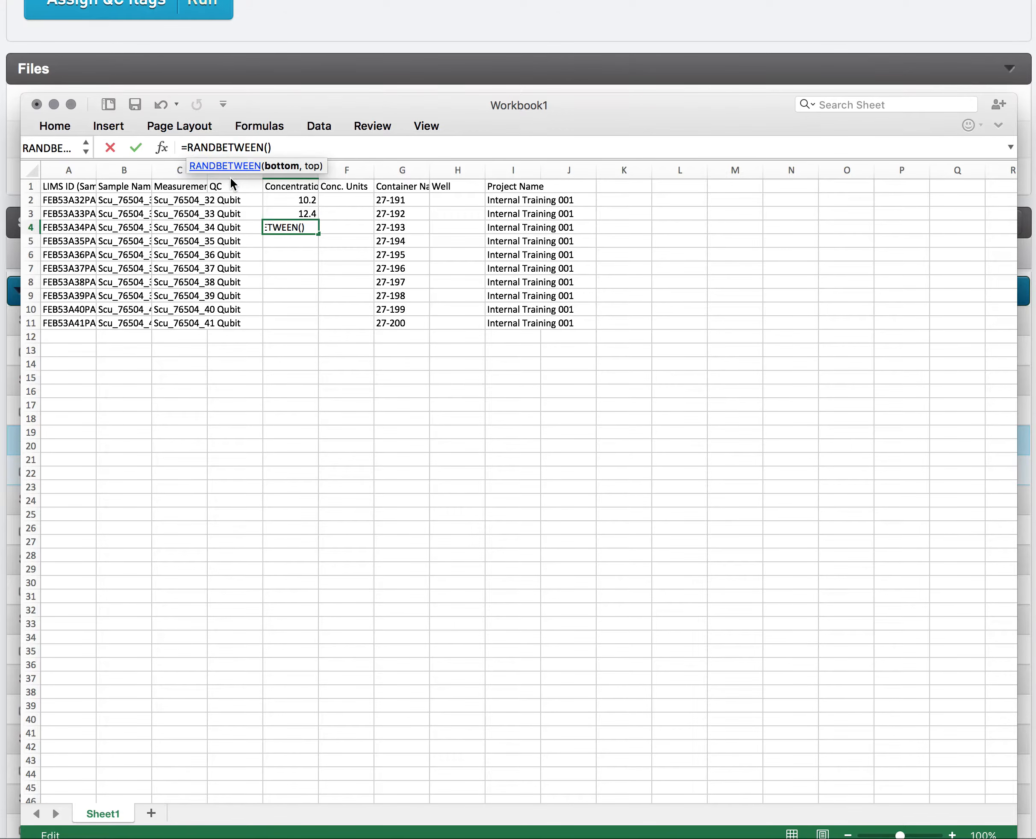
pyautogui.write('5,25')
pyautogui.press('Return')
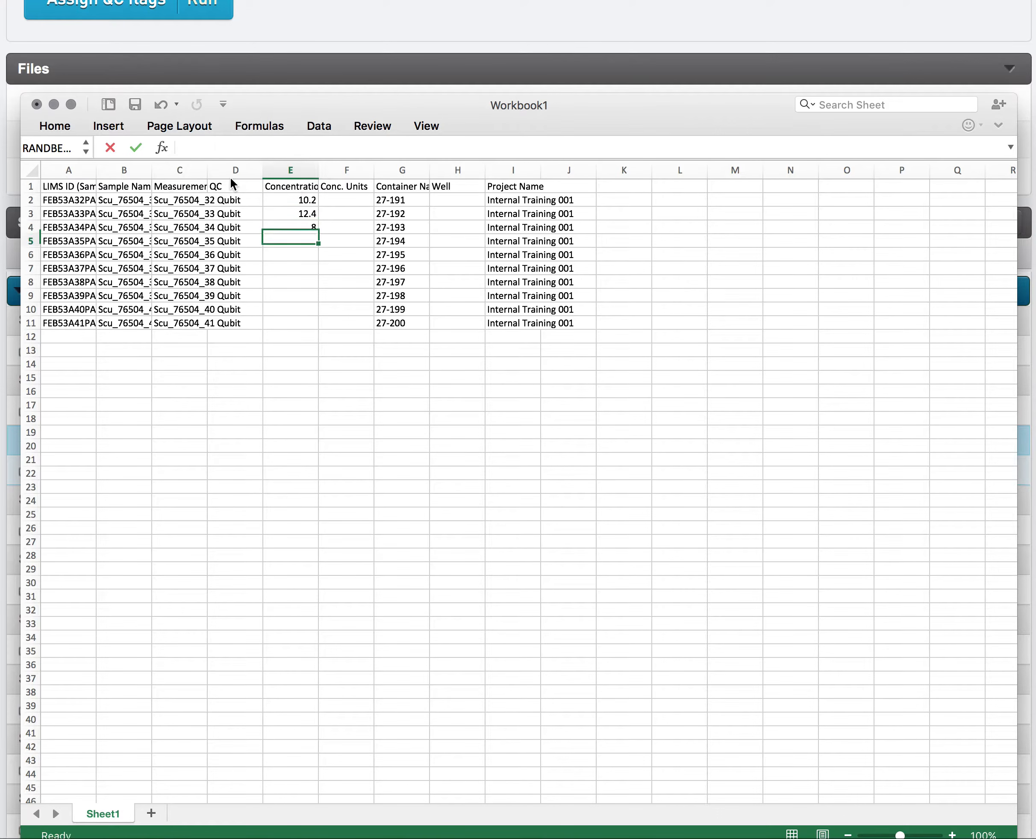
# Copy the random concentration formula from E4 into cells E5 through E11.
pyautogui.click(296, 228)
pyautogui.press('super+c')
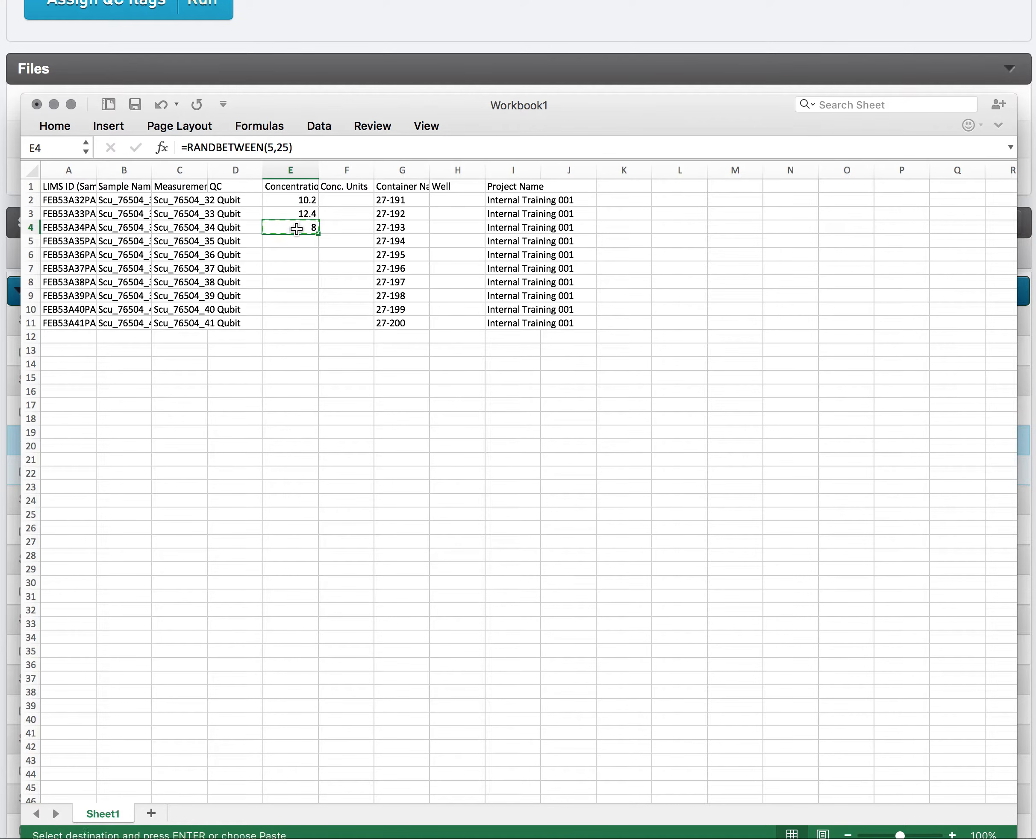
pyautogui.click(297, 244)
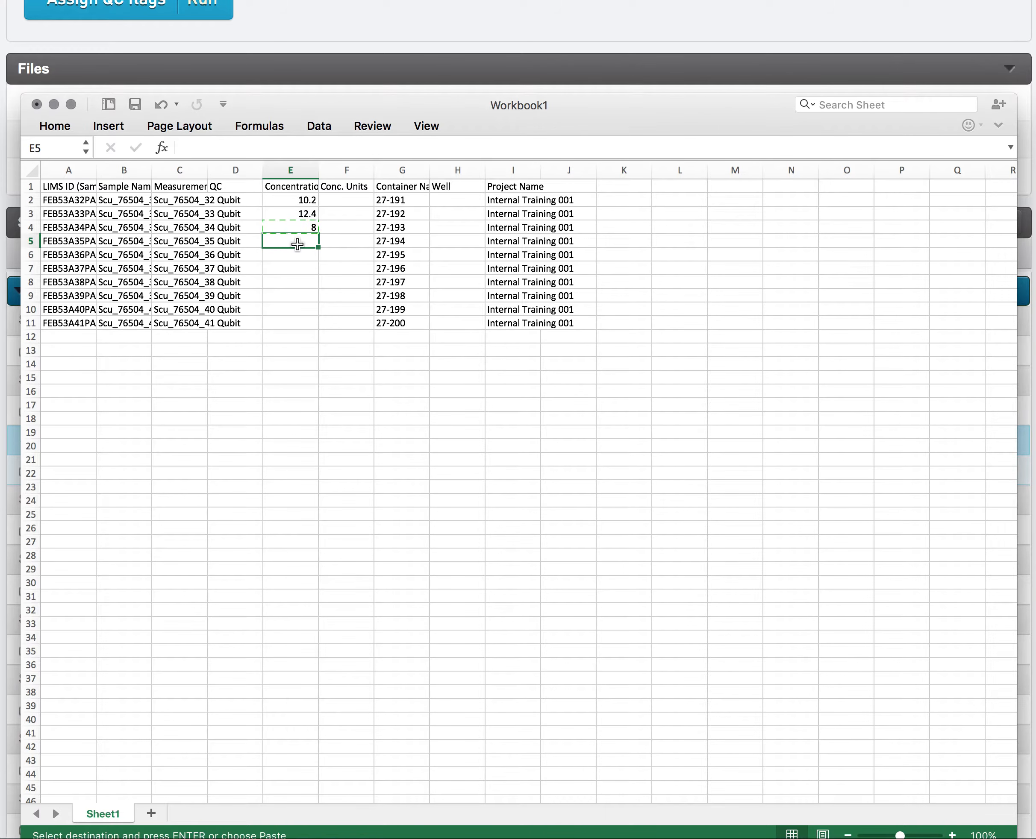
pyautogui.keyDown('shift'); pyautogui.click(294, 324); pyautogui.keyUp('shift')
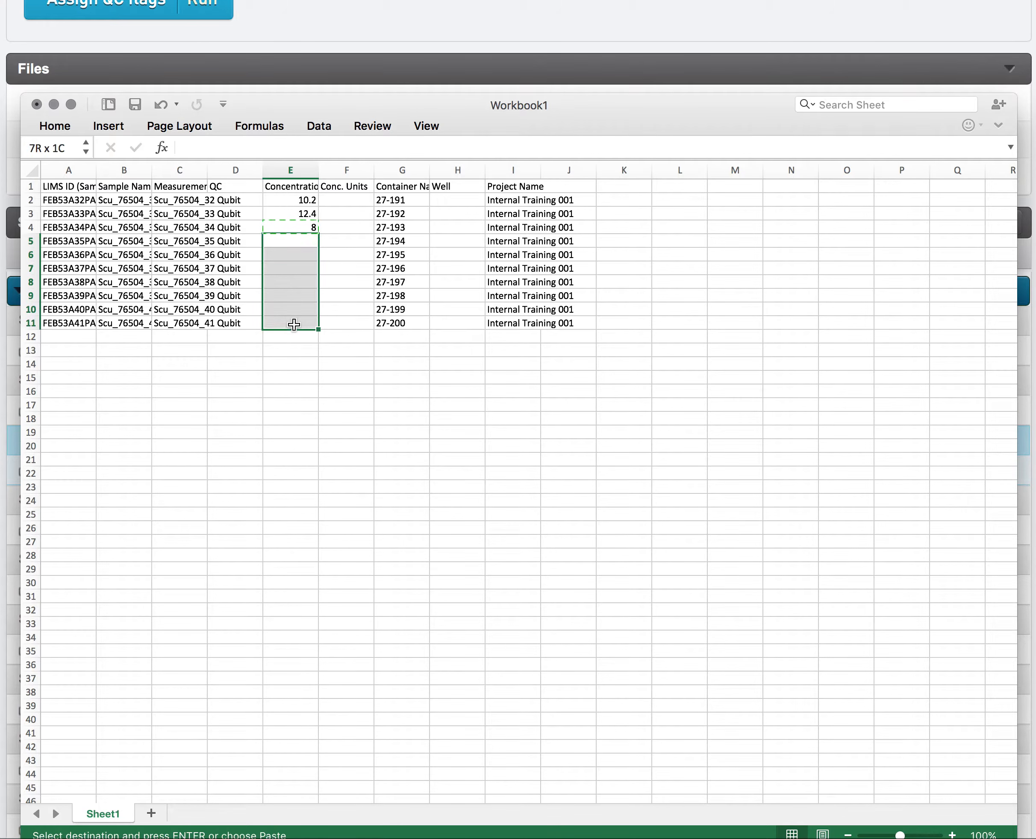
pyautogui.press('super+v')
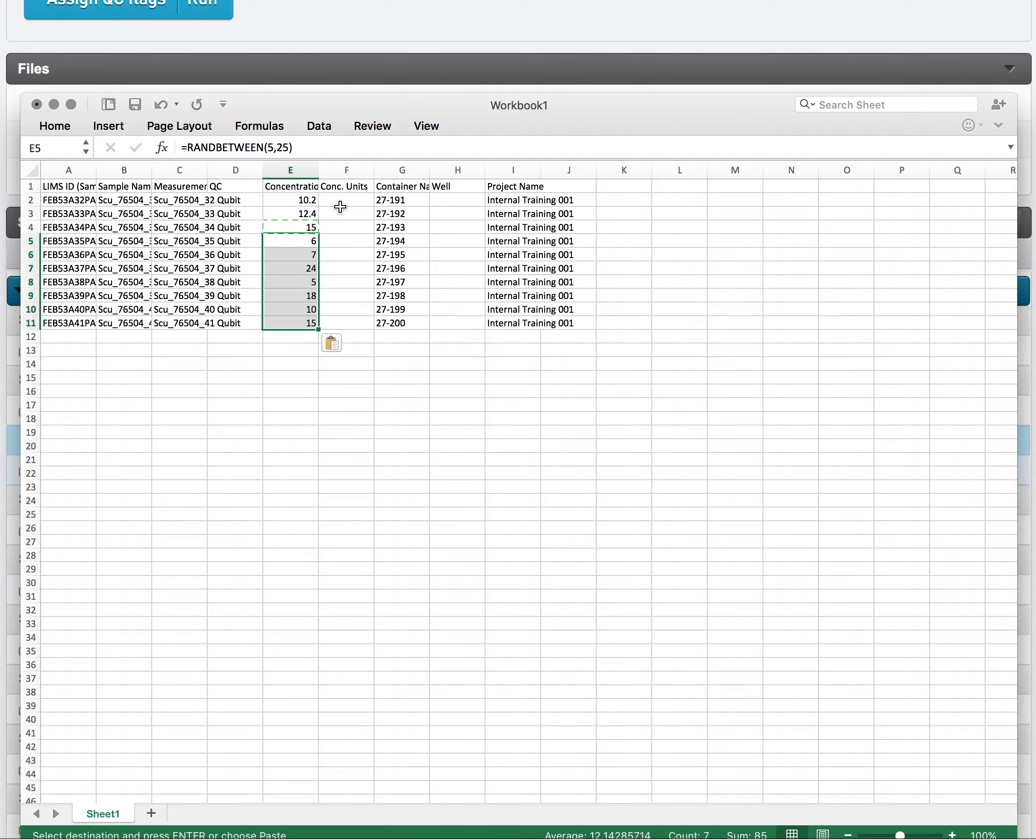
# Enter ng/uL as the concentration unit in F2 and copy it into cells F3 through F11.
pyautogui.click(343, 200)
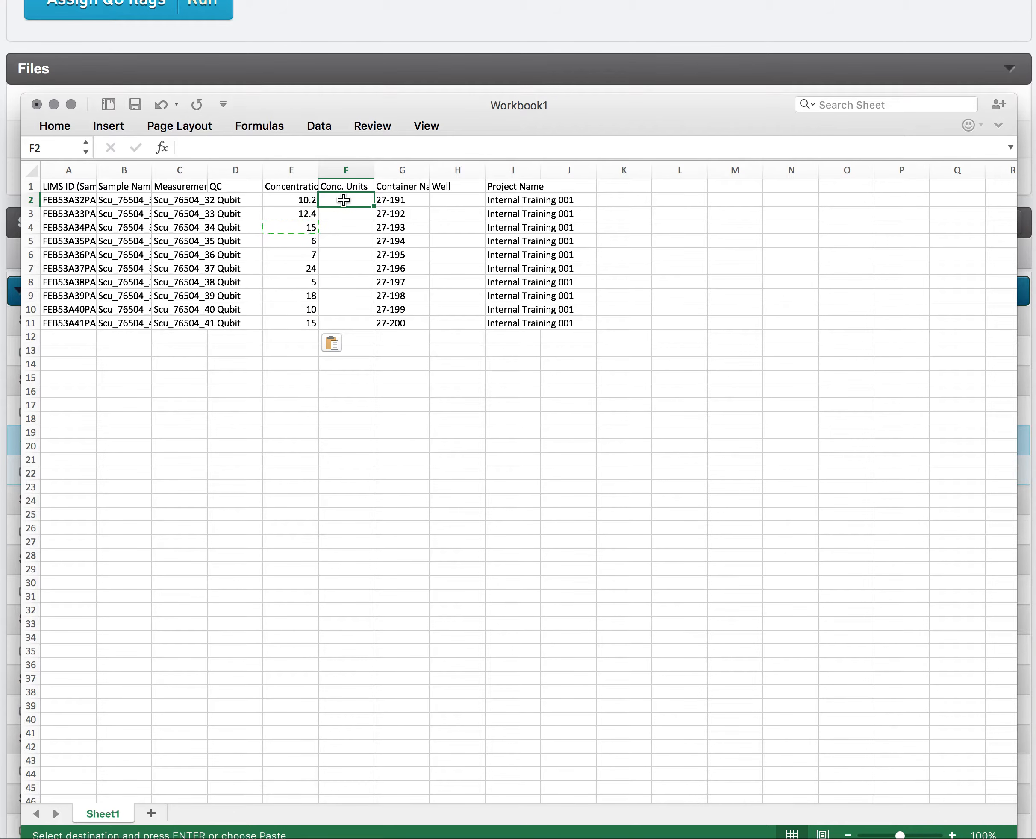
pyautogui.write('ng/uL')
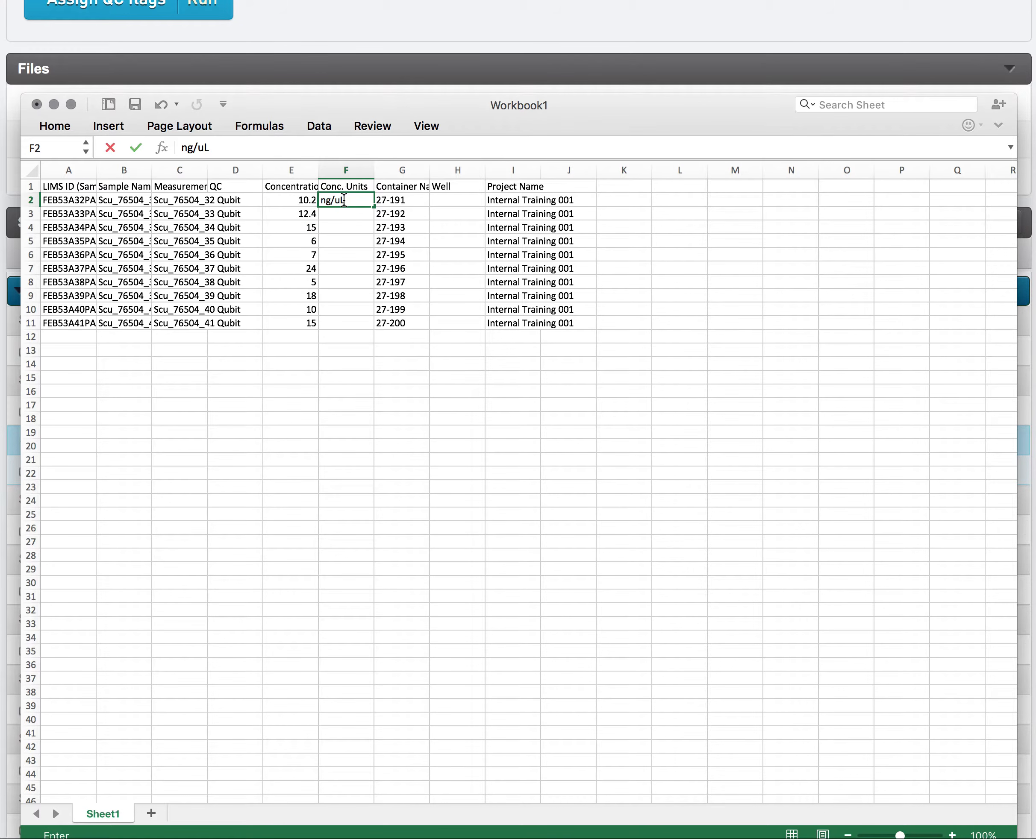
pyautogui.press('Return')
pyautogui.click(343, 201)
pyautogui.press('super+c')
pyautogui.click(340, 213)
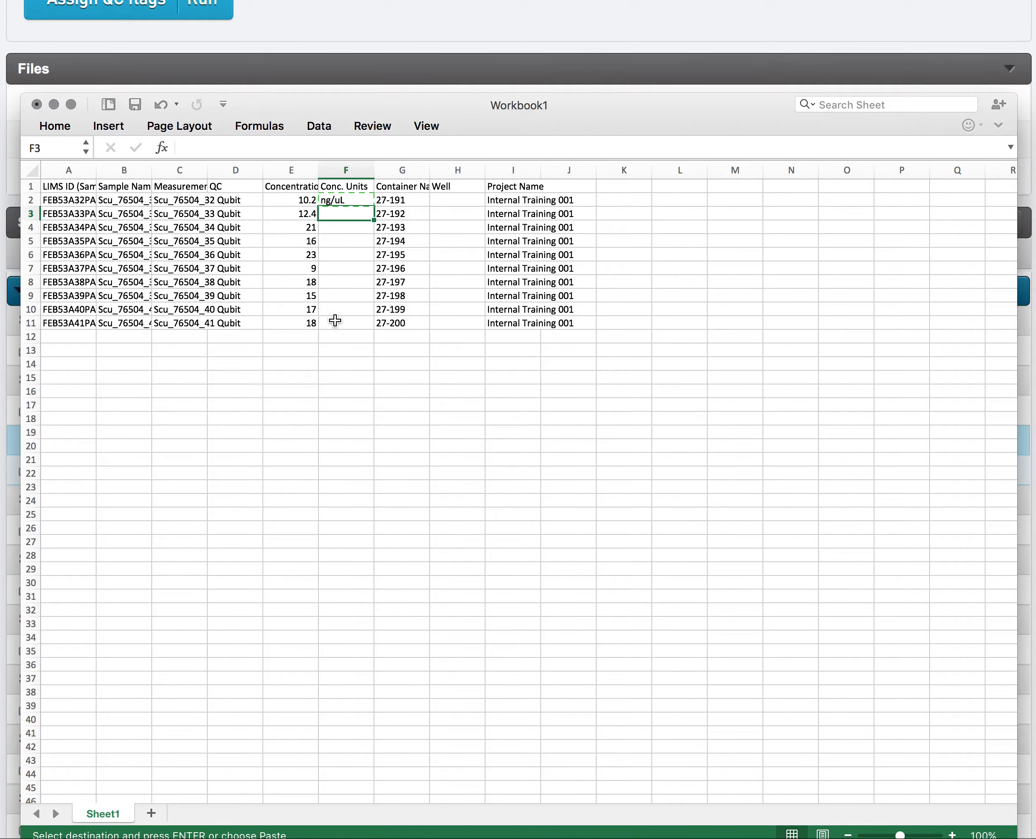
pyautogui.keyDown('shift'); pyautogui.click(336, 321); pyautogui.keyUp('shift')
pyautogui.press('super+v')
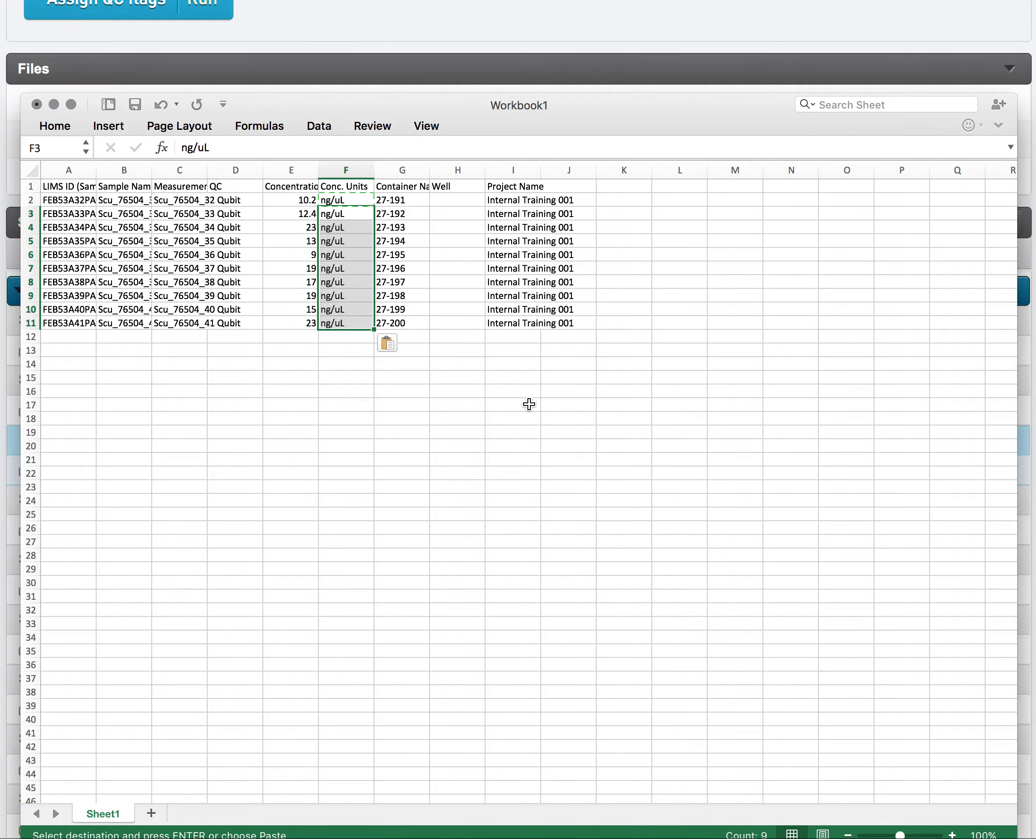
# Copy the entire worksheet, including the header row, and switch back to the Clarity LIMS record details page.
pyautogui.click(510, 412)
pyautogui.press('super+a')
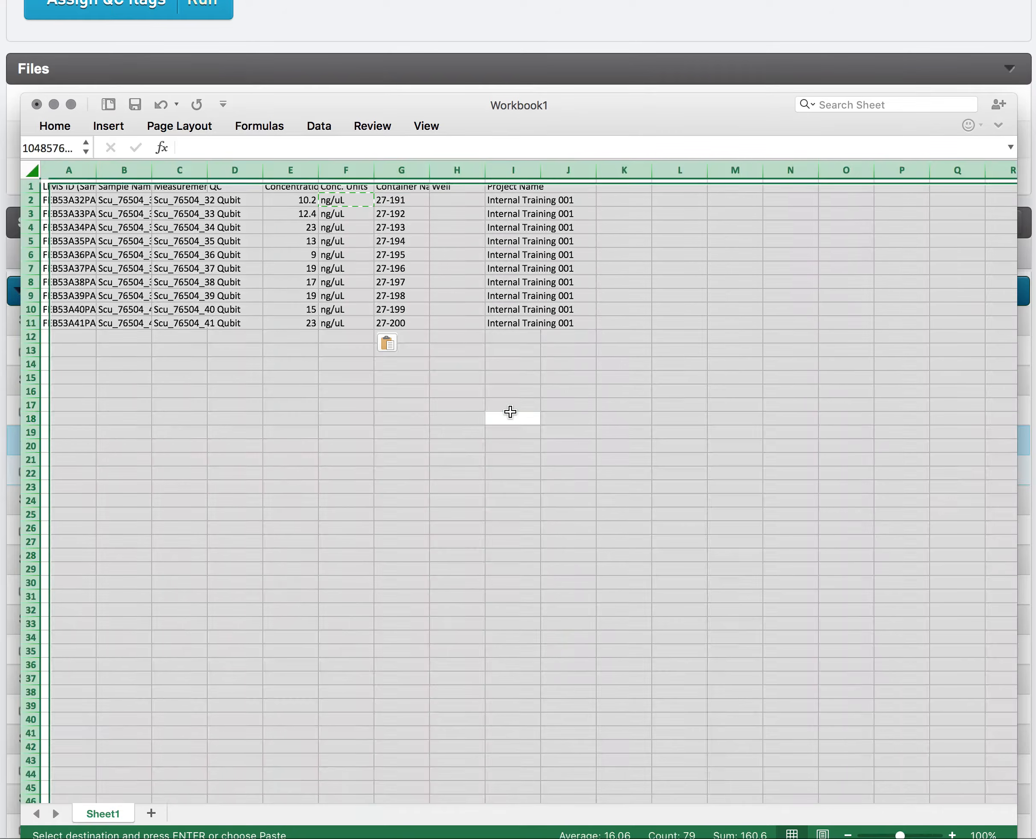
pyautogui.press('Escape')
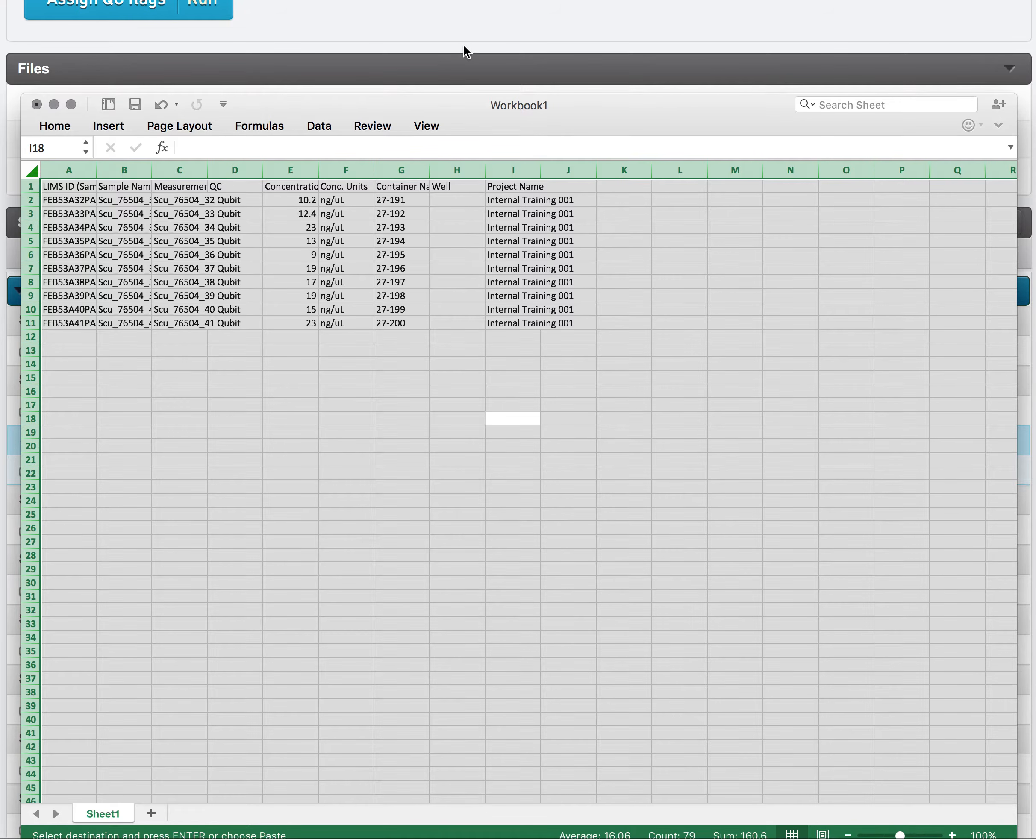
pyautogui.click(460, 40)
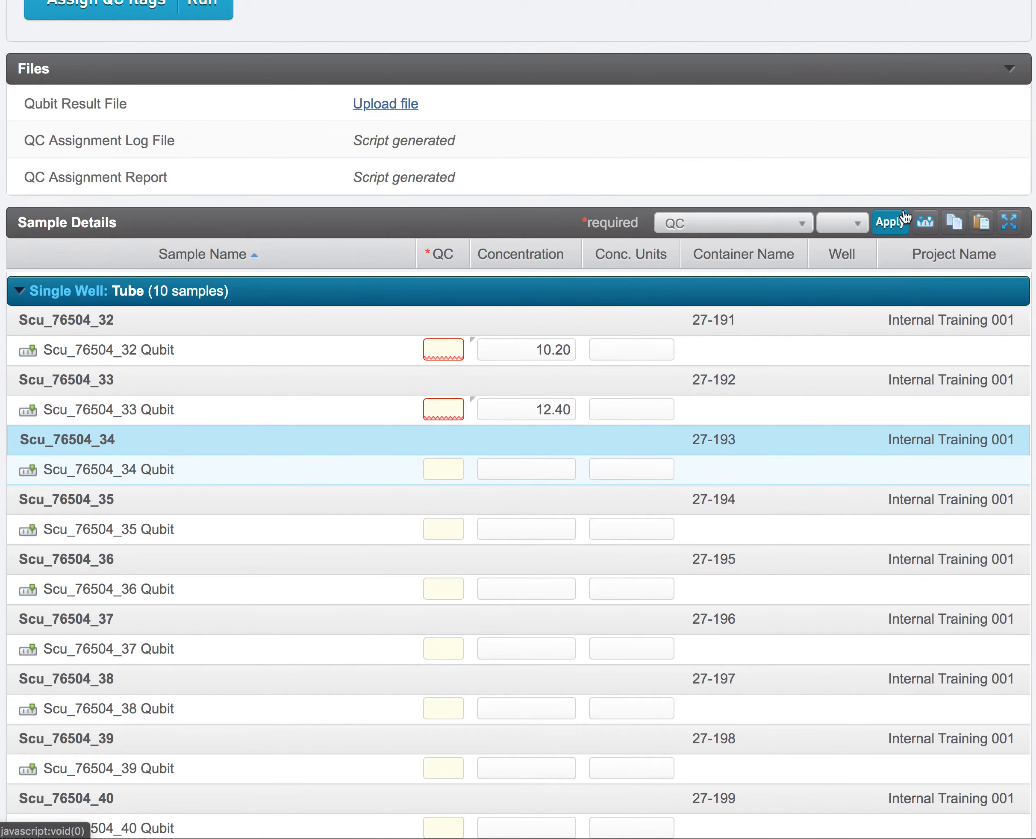
# Paste the copied spreadsheet data into Update Table and update the Sample Details table with its concentrations and units.
pyautogui.click(982, 224)
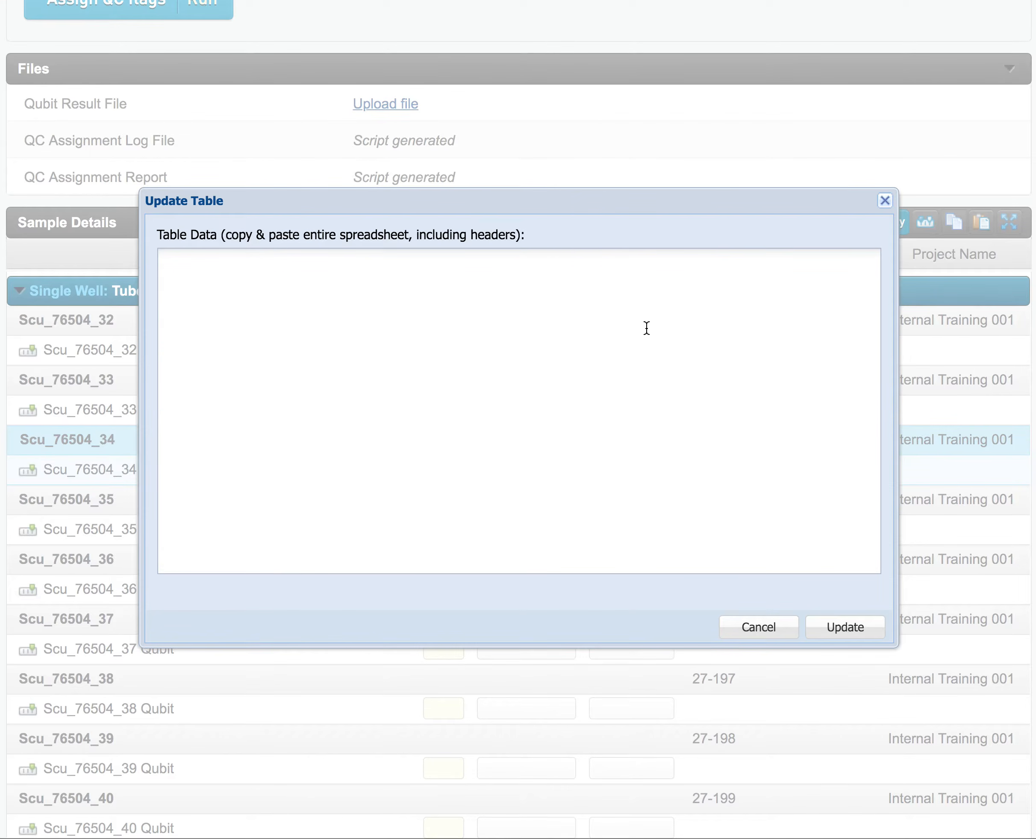
pyautogui.press('super+v')
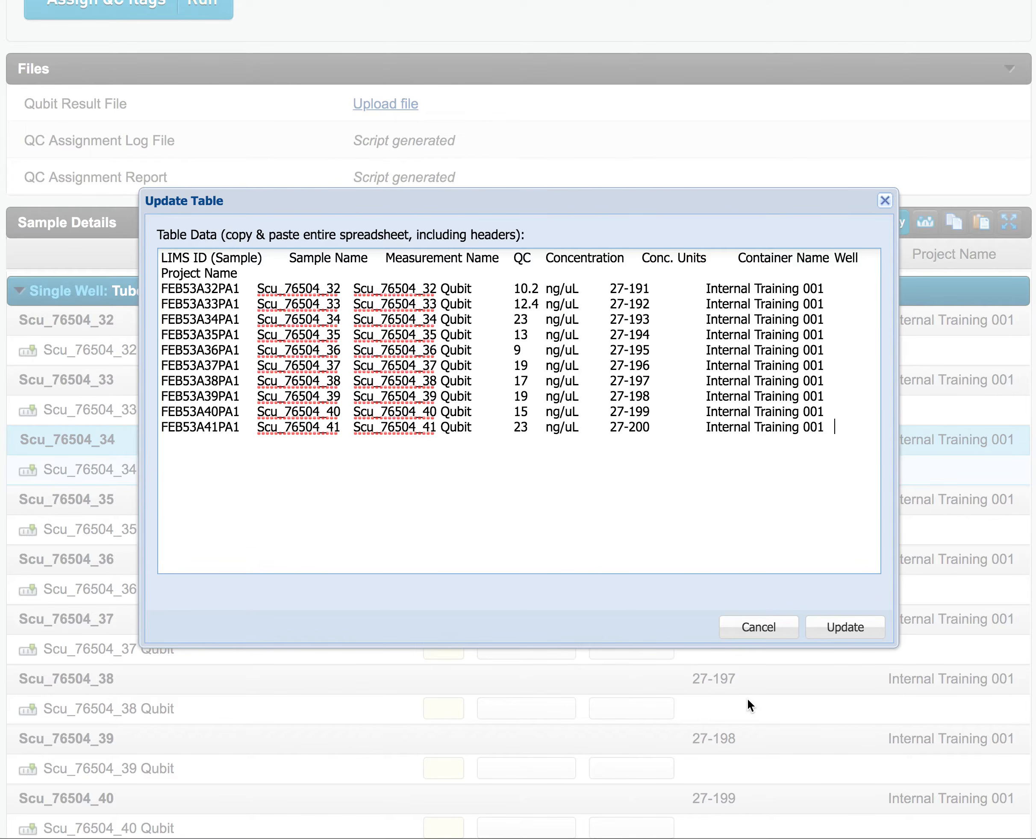
pyautogui.click(849, 632)
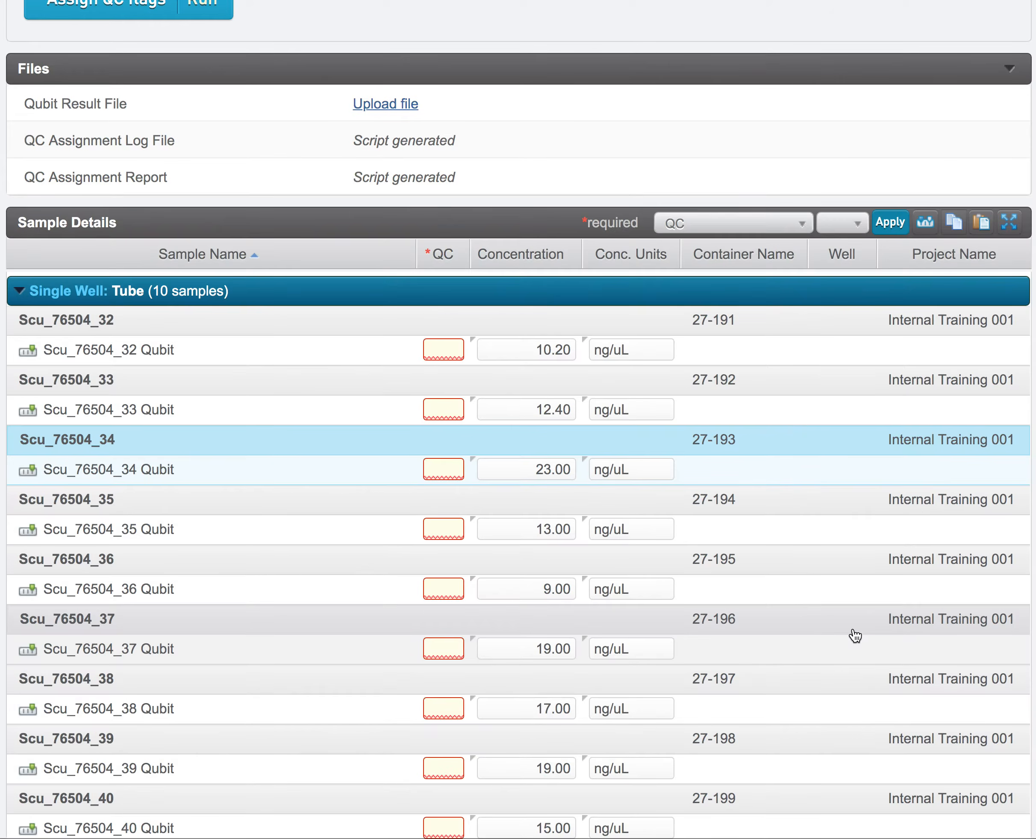
pyautogui.scroll(-3, 838, 509)
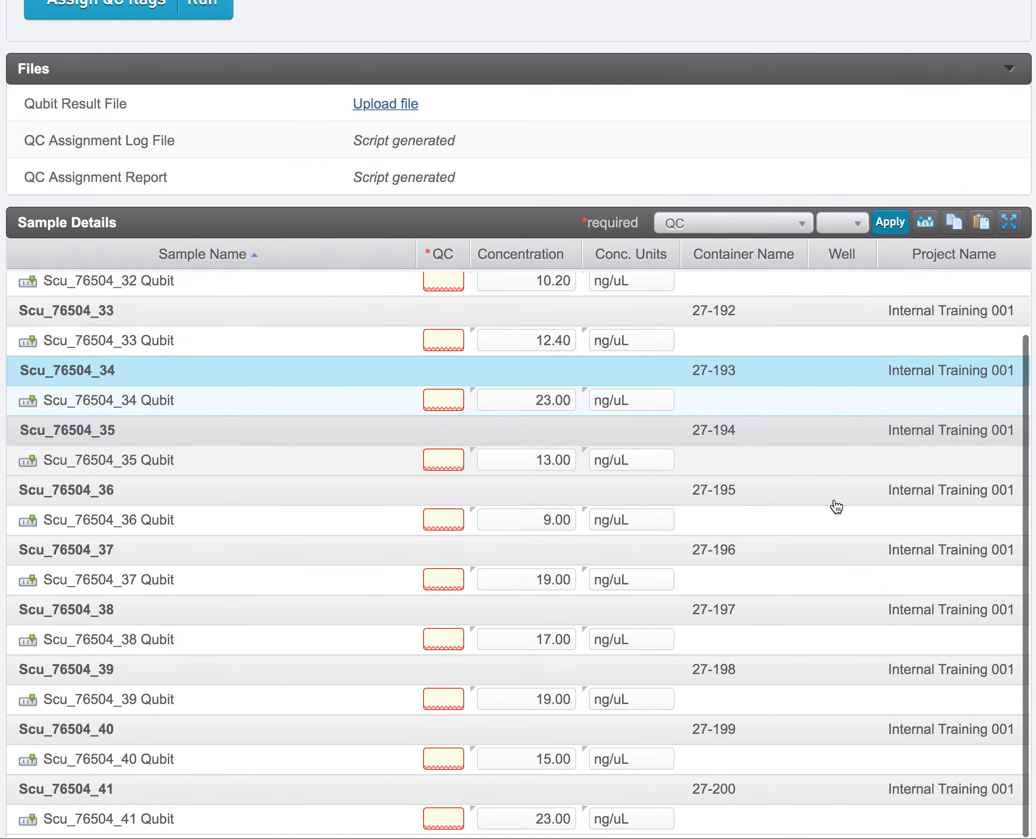
pyautogui.scroll(3, 836, 507)
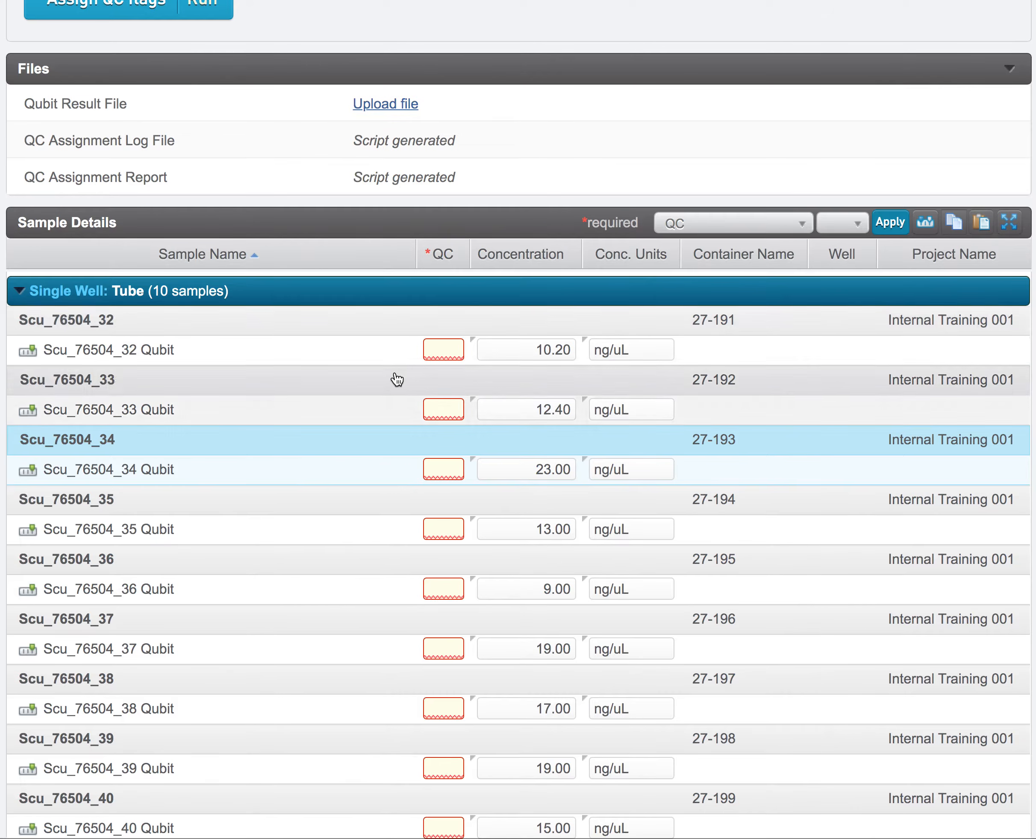
# Set the QC flag of Scu_76504_32 Qubit to Pass by hand.
pyautogui.moveTo(448, 358)
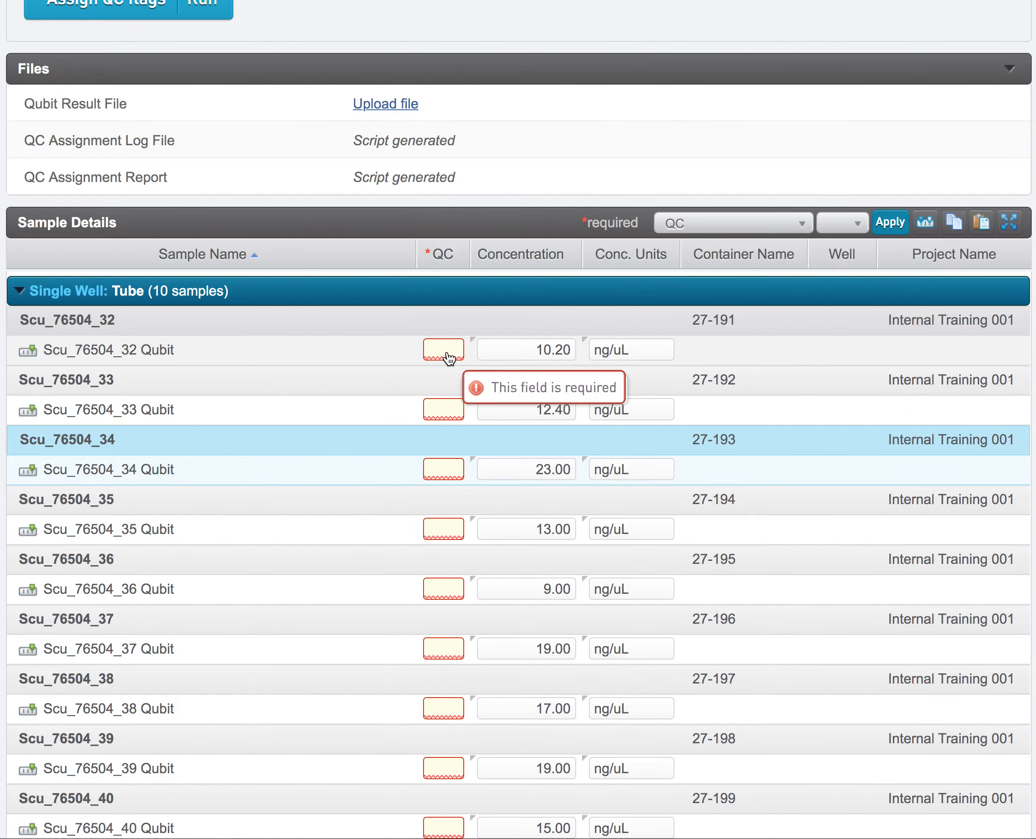
pyautogui.scroll(1, 374, 418)
pyautogui.scroll(-1, 374, 419)
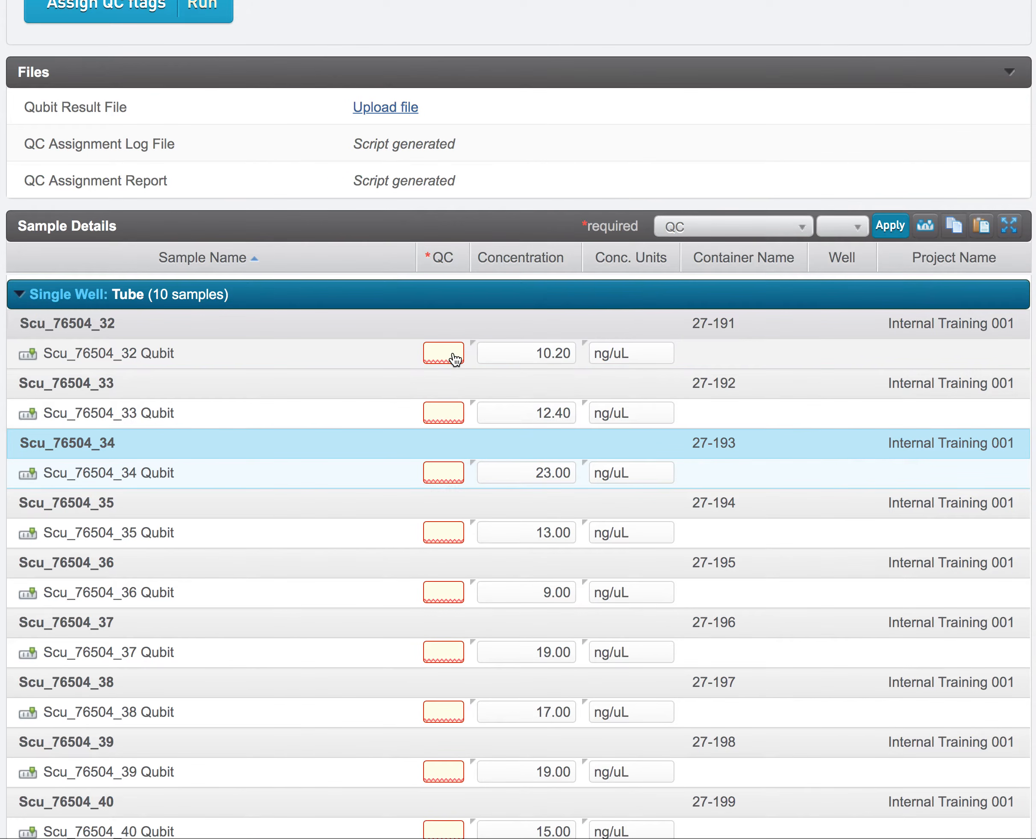
pyautogui.click(455, 356)
pyautogui.click(448, 372)
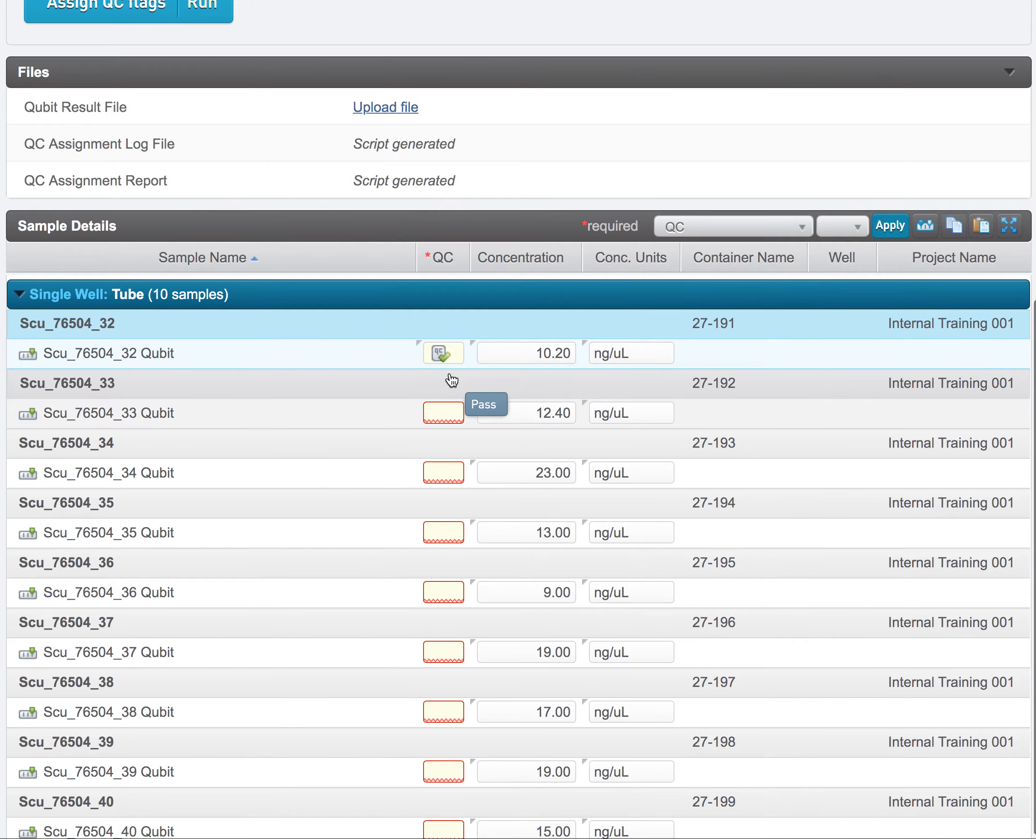
# Set the Criteria 1 threshold value to 10 and the Criteria 2 threshold value to 22, and run Assign QC flags.
pyautogui.scroll(10, 360, 387)
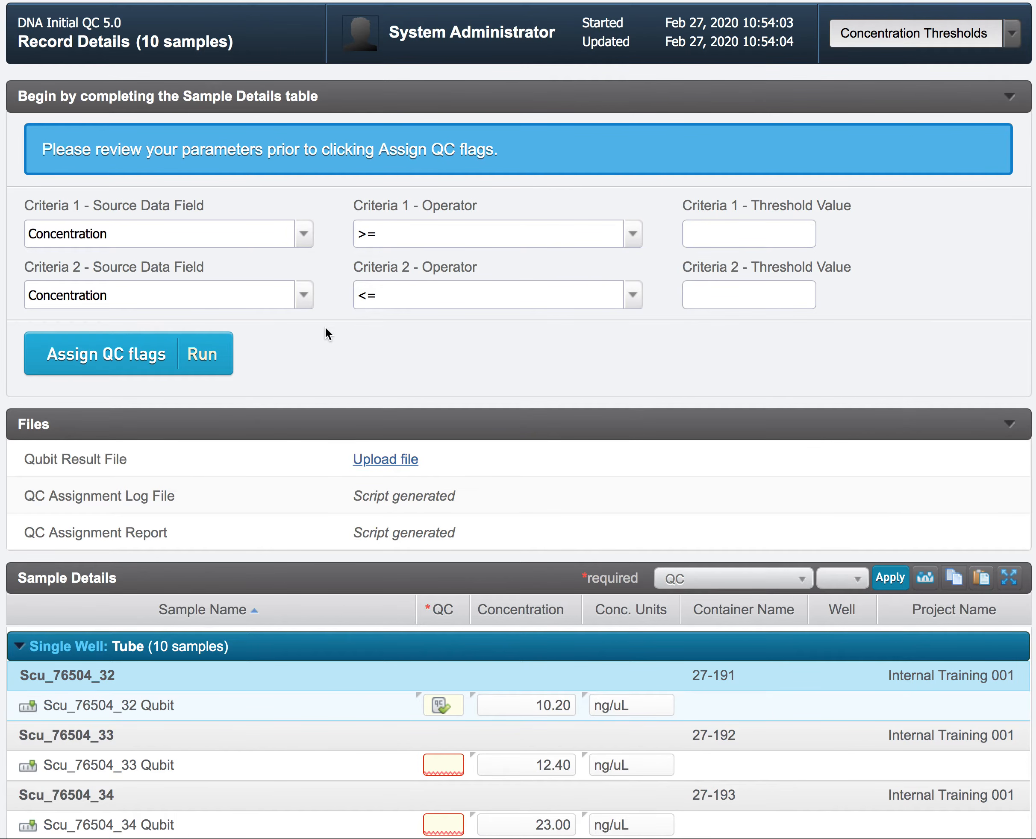
pyautogui.click(730, 234)
pyautogui.write('10')
pyautogui.click(760, 289)
pyautogui.write('22')
pyautogui.click(144, 352)
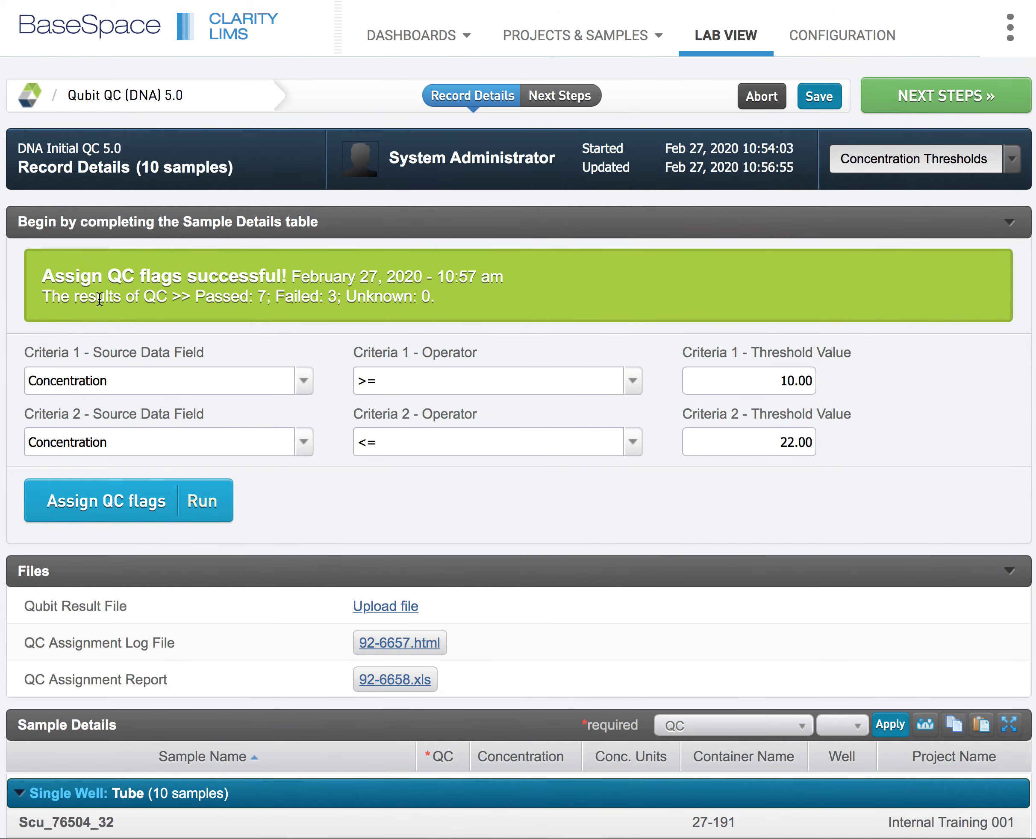
# Examine the QC flag of every sample against its concentration and the two threshold criteria.
pyautogui.scroll(-10, 460, 299)
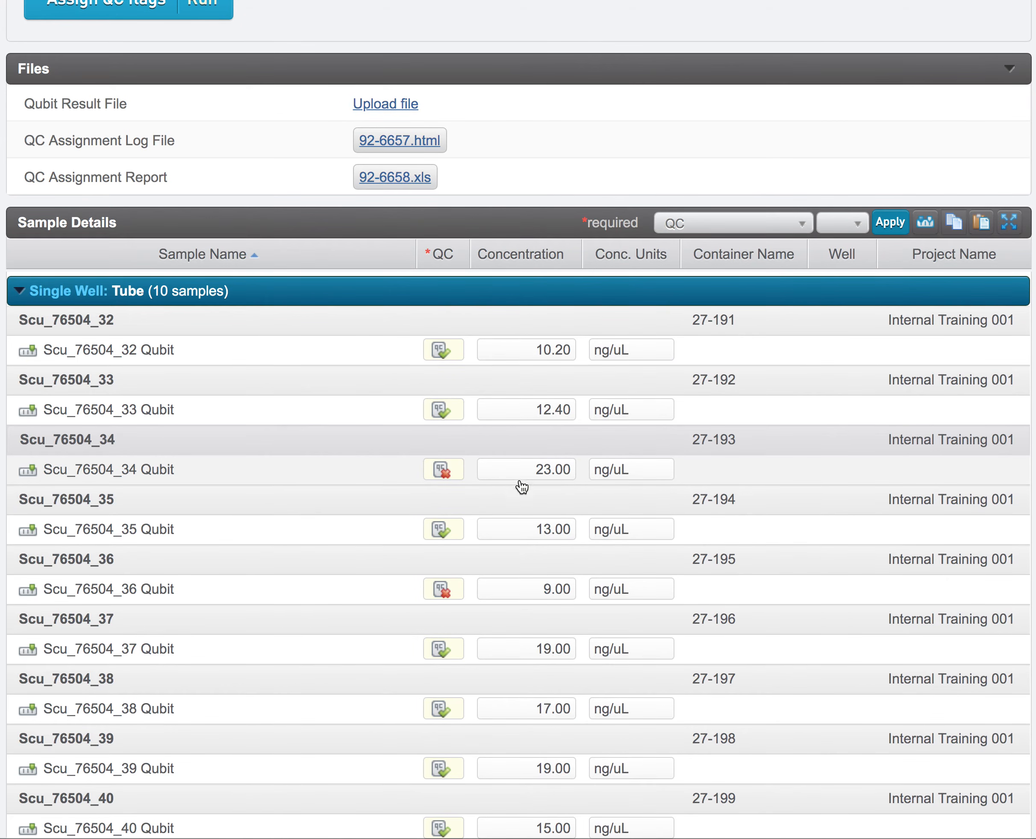
pyautogui.scroll(-2, 519, 601)
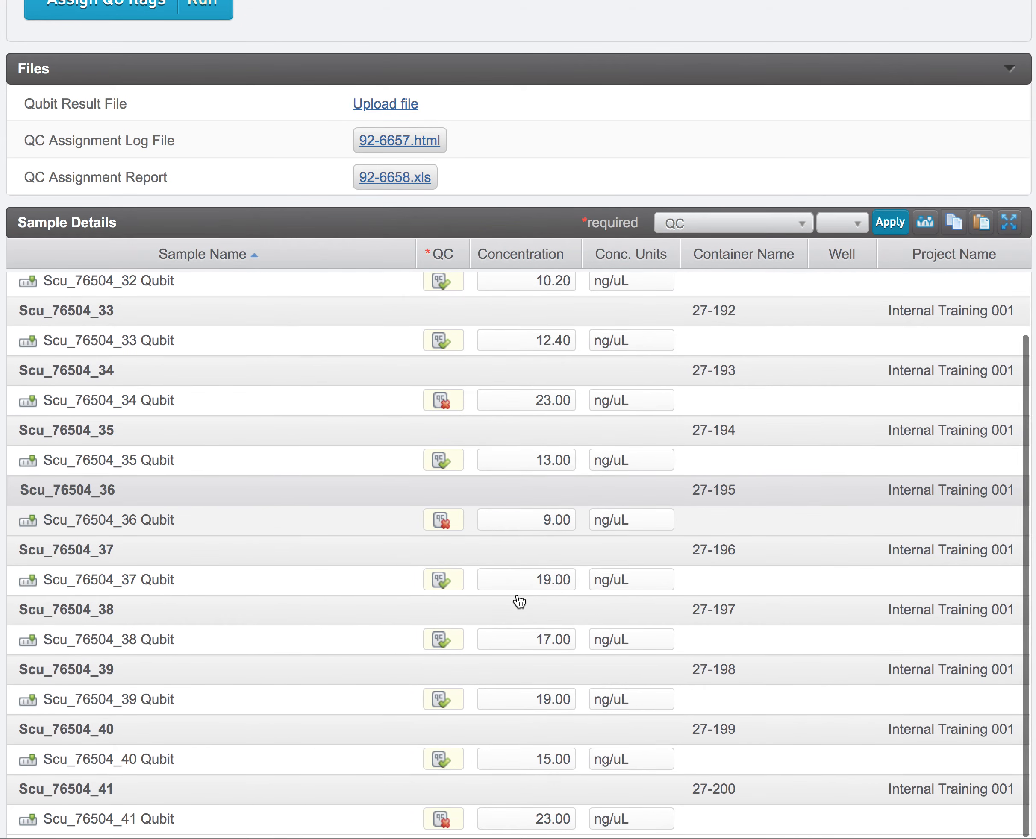
pyautogui.scroll(1, 519, 601)
pyautogui.scroll(1, 520, 601)
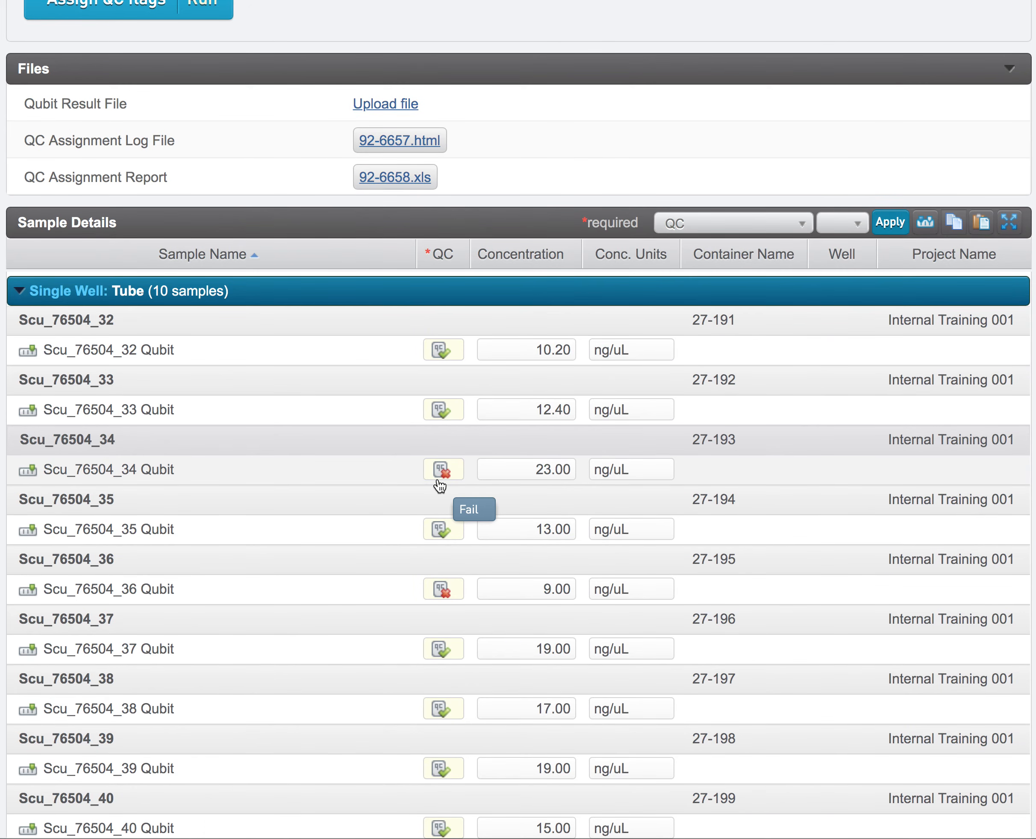
pyautogui.scroll(8, 352, 553)
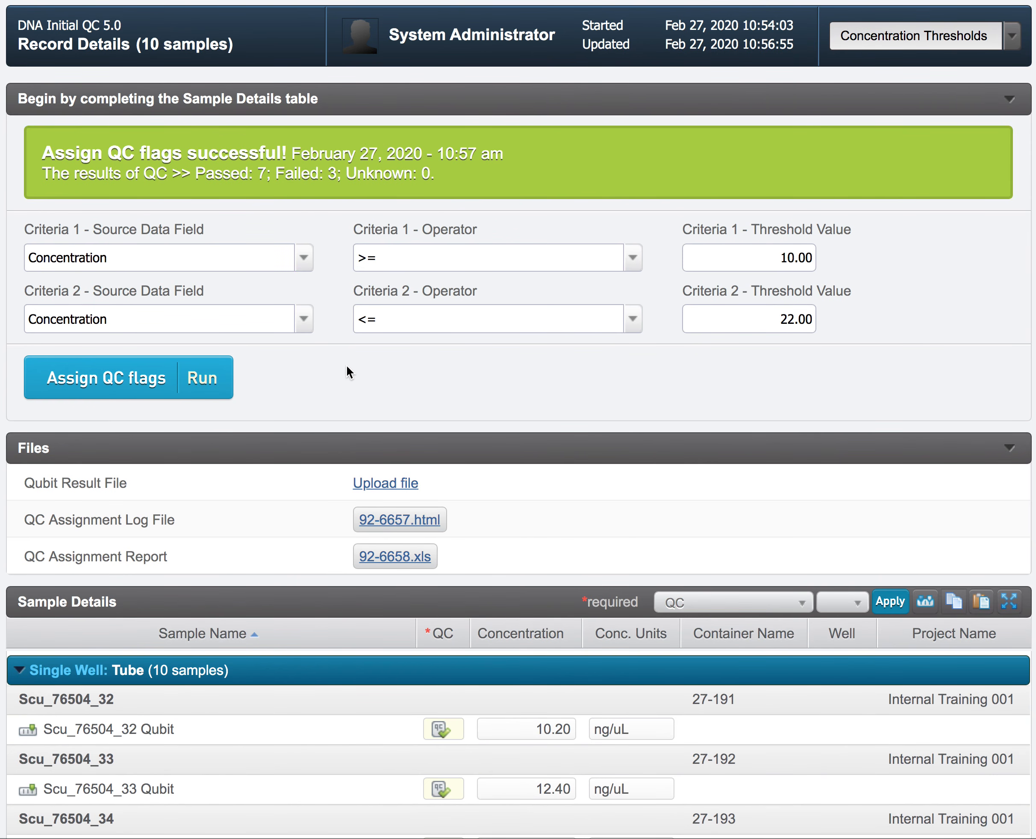
pyautogui.scroll(-8, 347, 372)
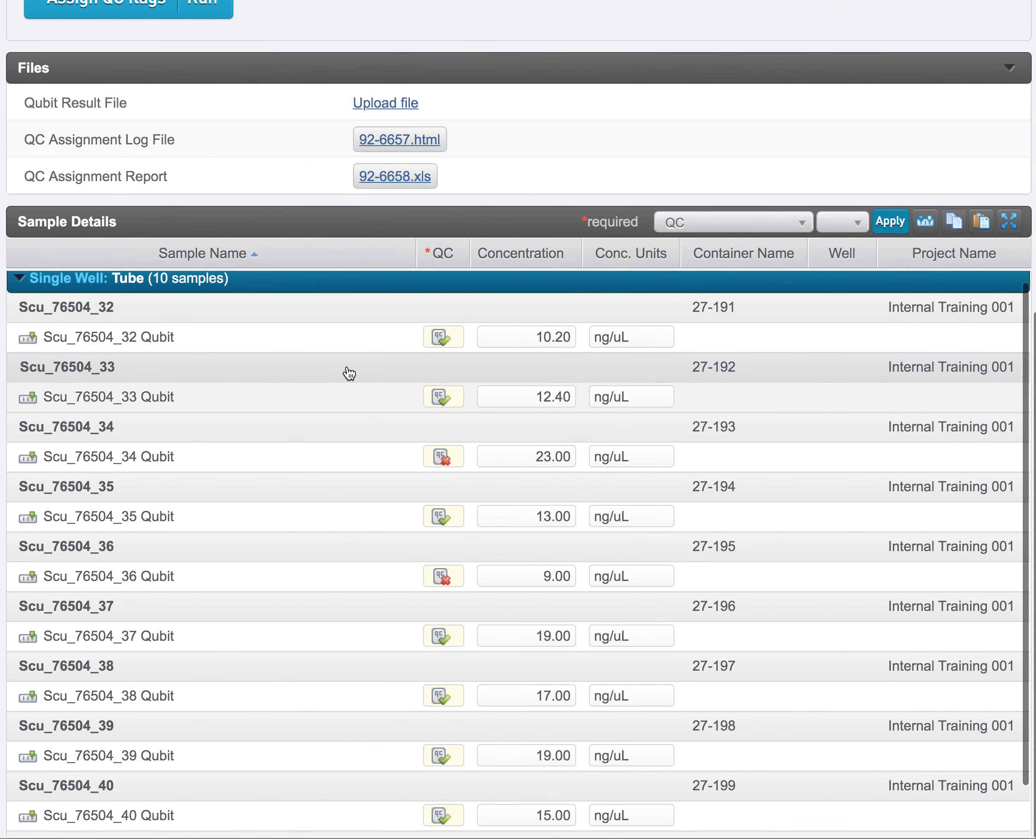